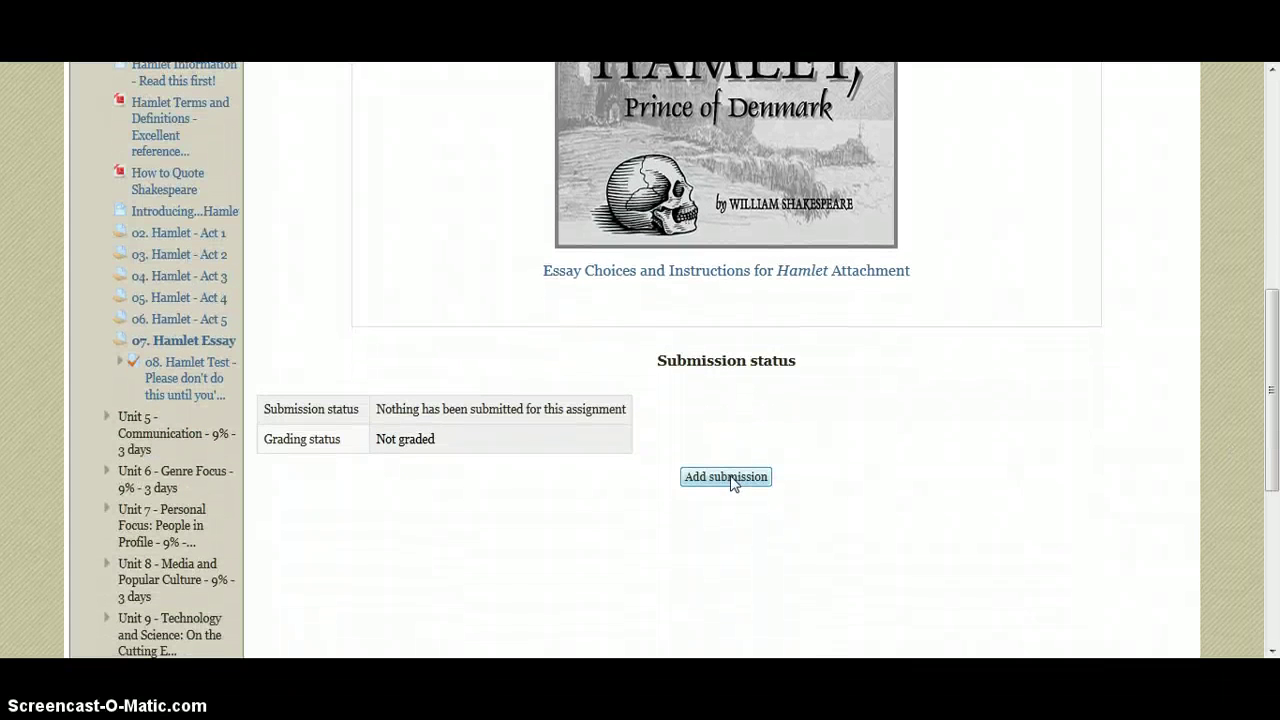
Add a submission to the Hamlet Essay assignment, upload the Student's Marked Work Sample document from the Documents library, and save the changes.
left_click(726, 477)
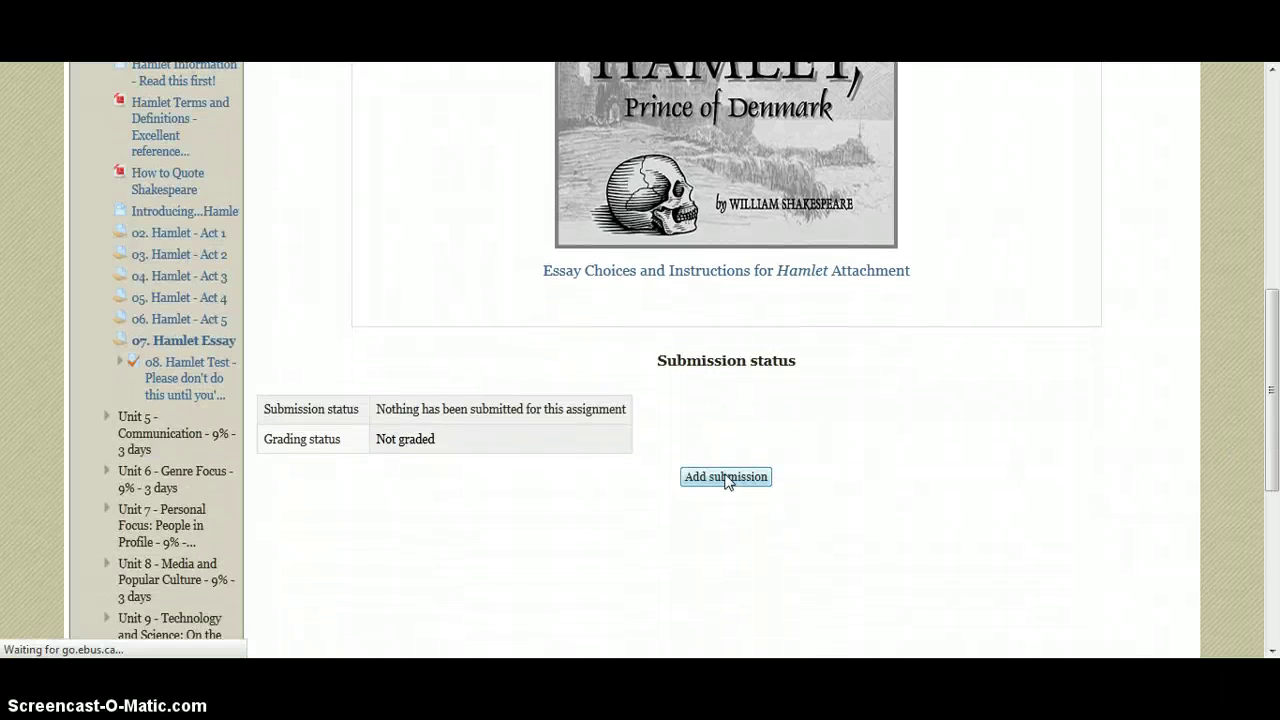
scroll(426, 500, "down", 6)
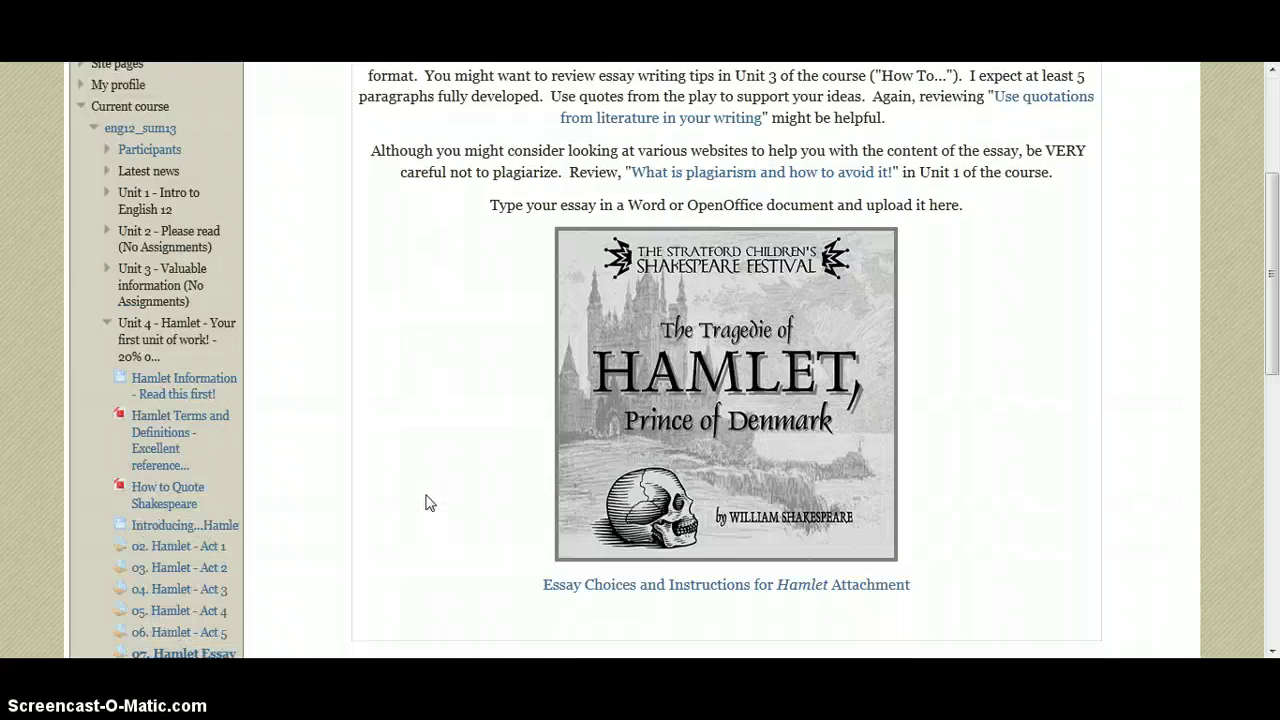
left_click(304, 392)
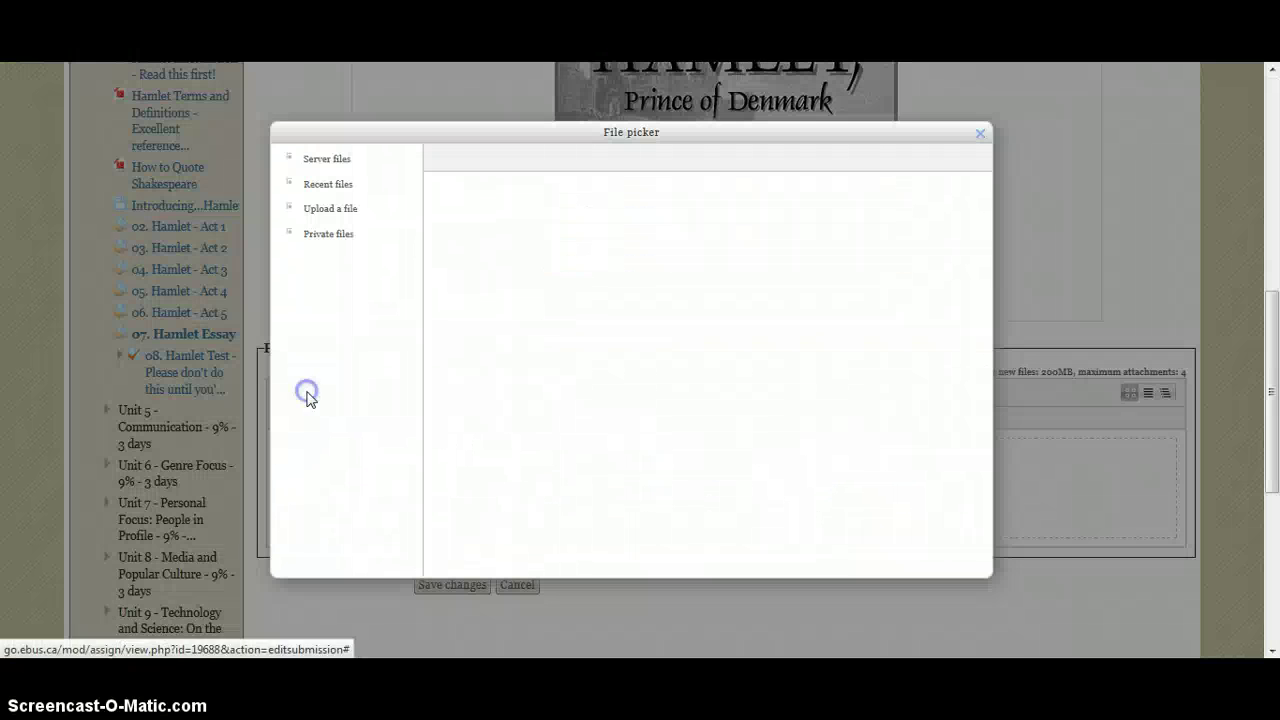
left_click(331, 210)
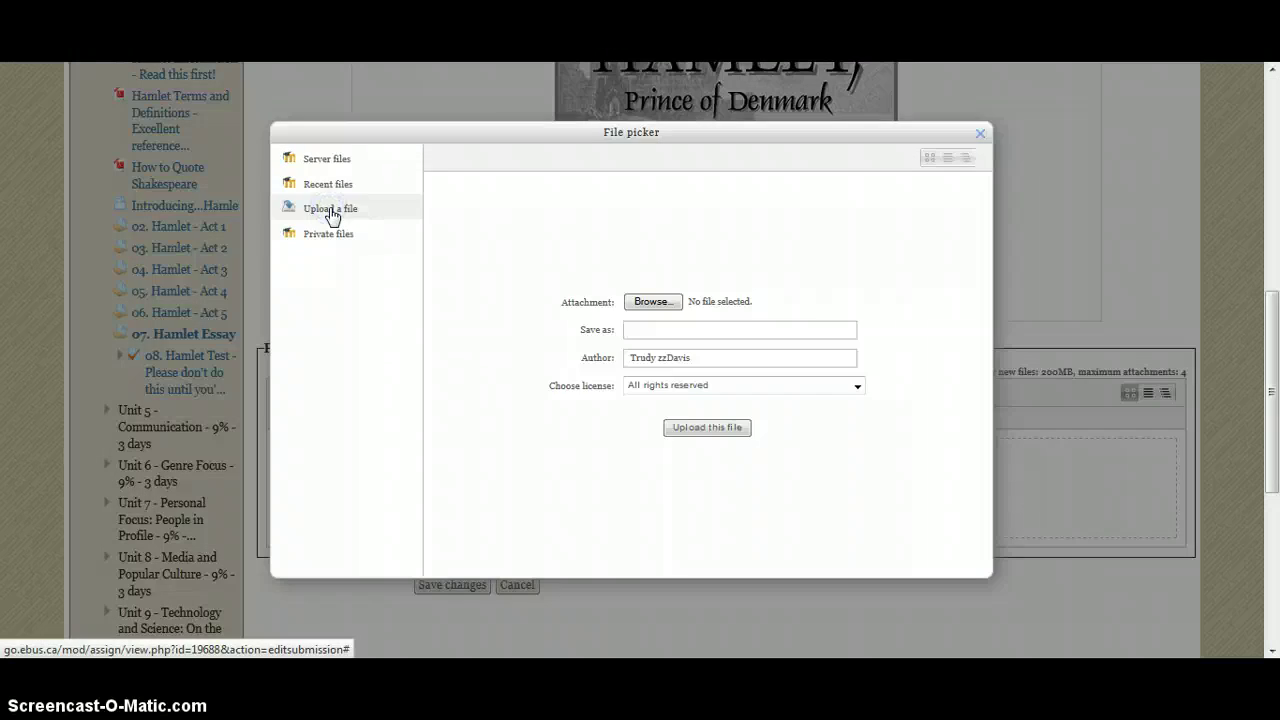
left_click(651, 302)
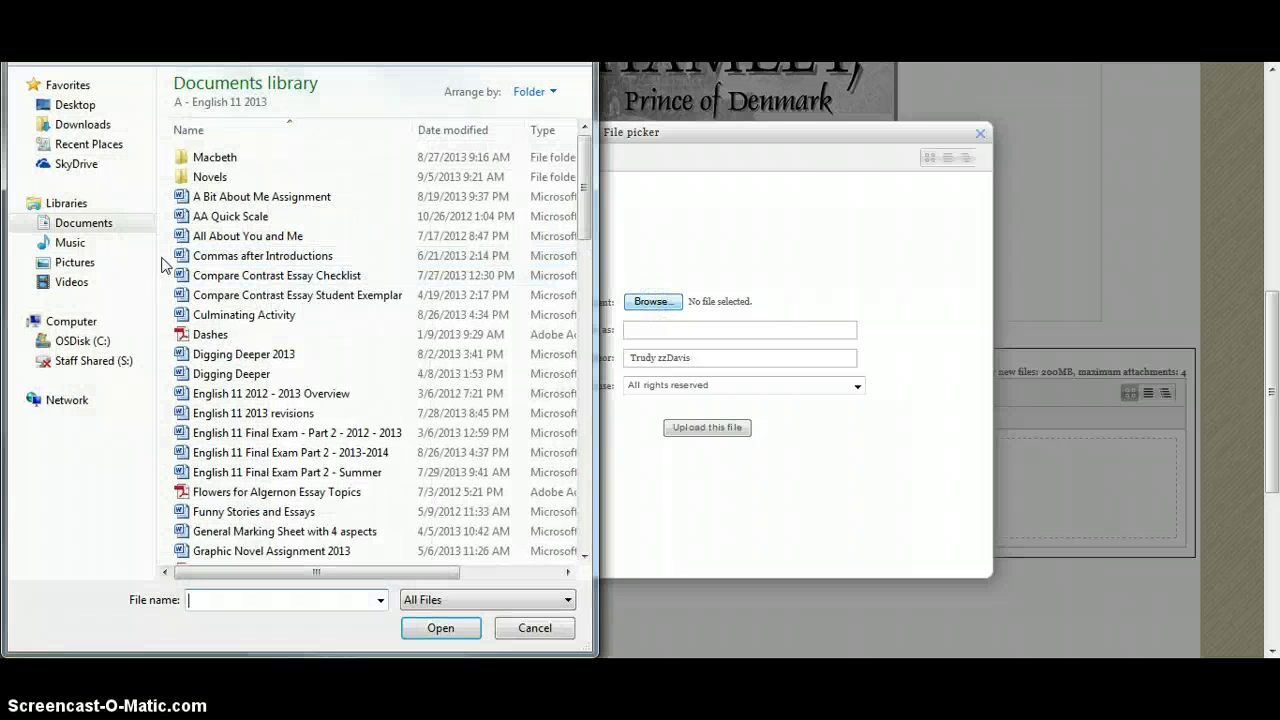
left_click_drag(585, 205, 587, 460)
double_click(317, 274)
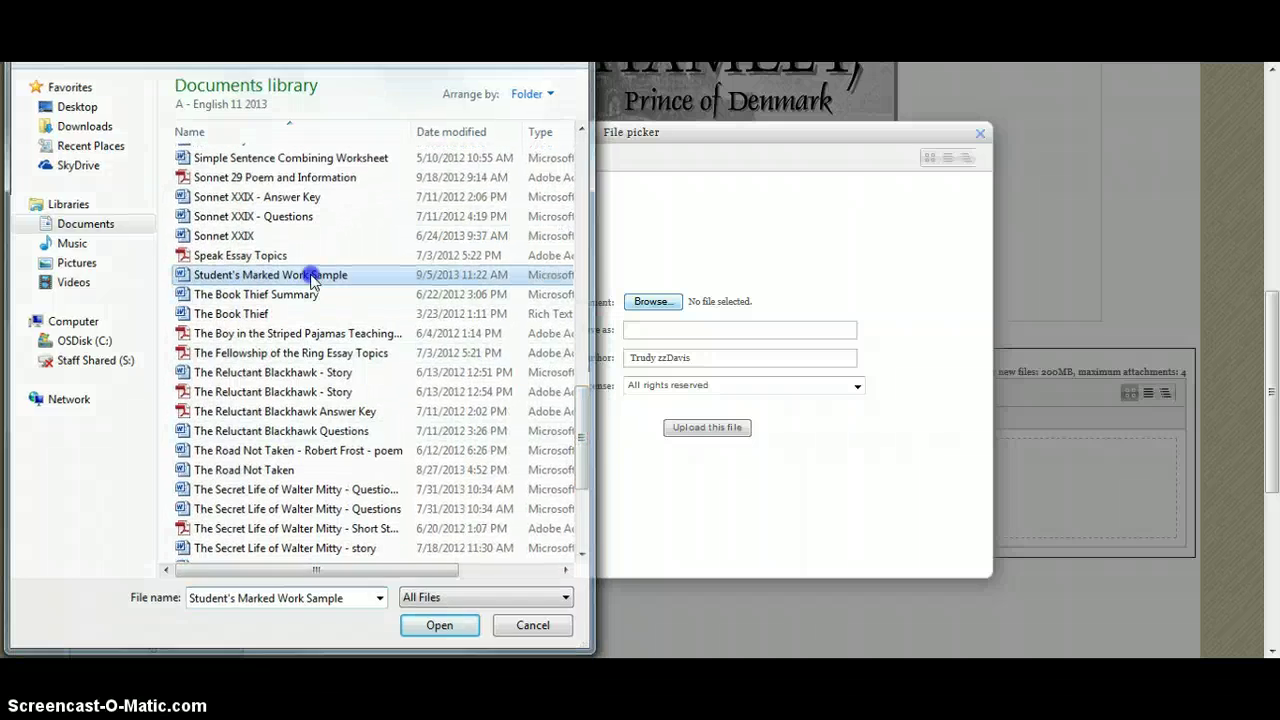
left_click(733, 428)
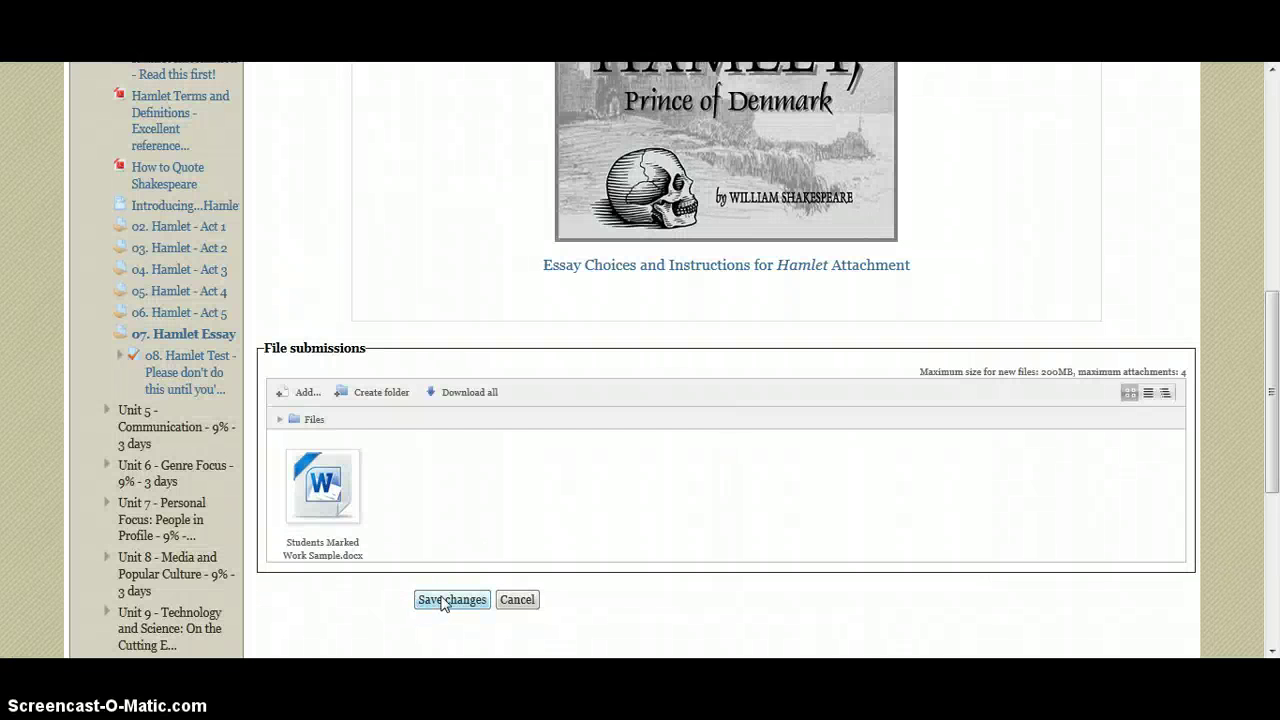
left_click(433, 601)
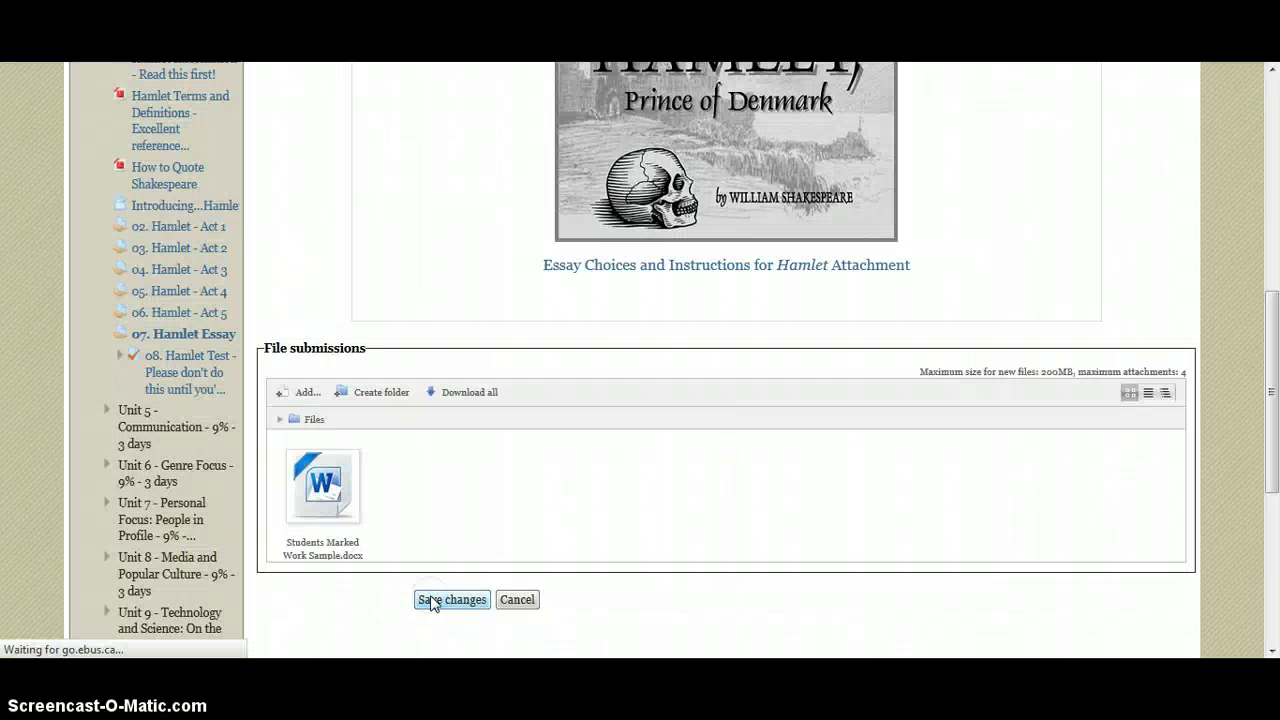
Submit the draft Hamlet Essay assignment for grading and confirm the submission.
scroll(986, 523, "down", 3)
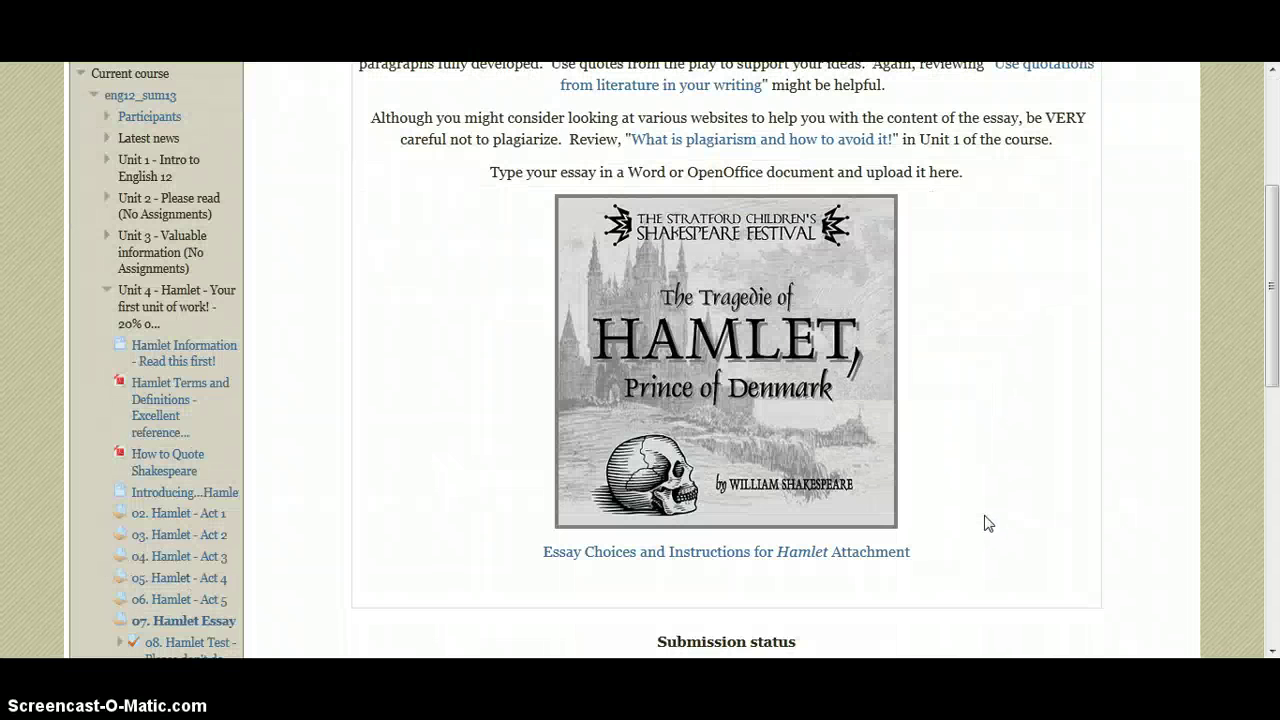
scroll(986, 523, "down", 4)
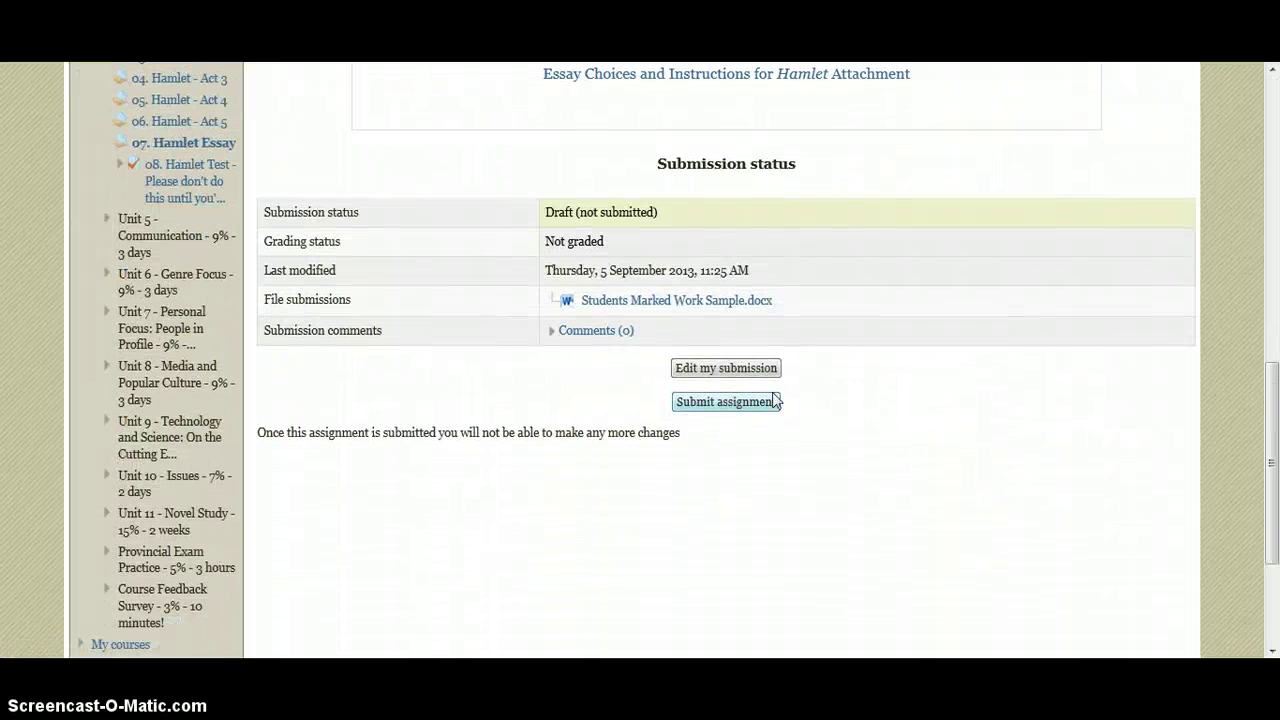
left_click(729, 405)
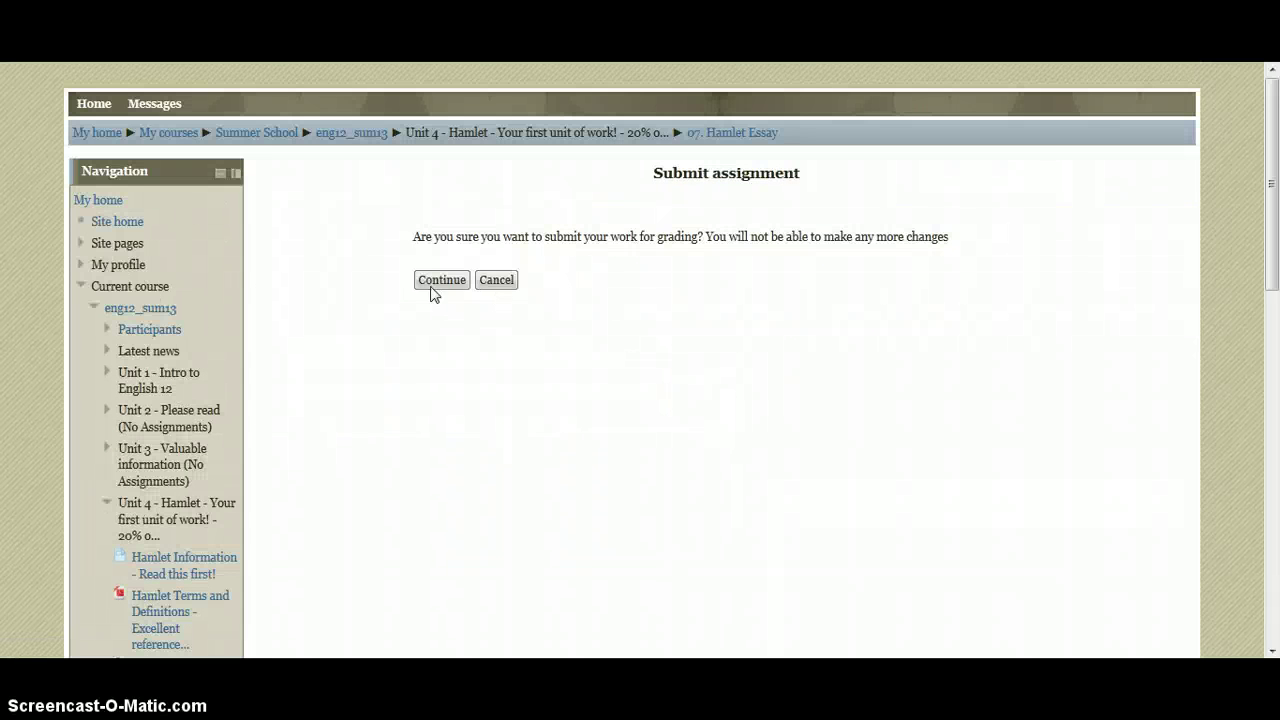
left_click(449, 287)
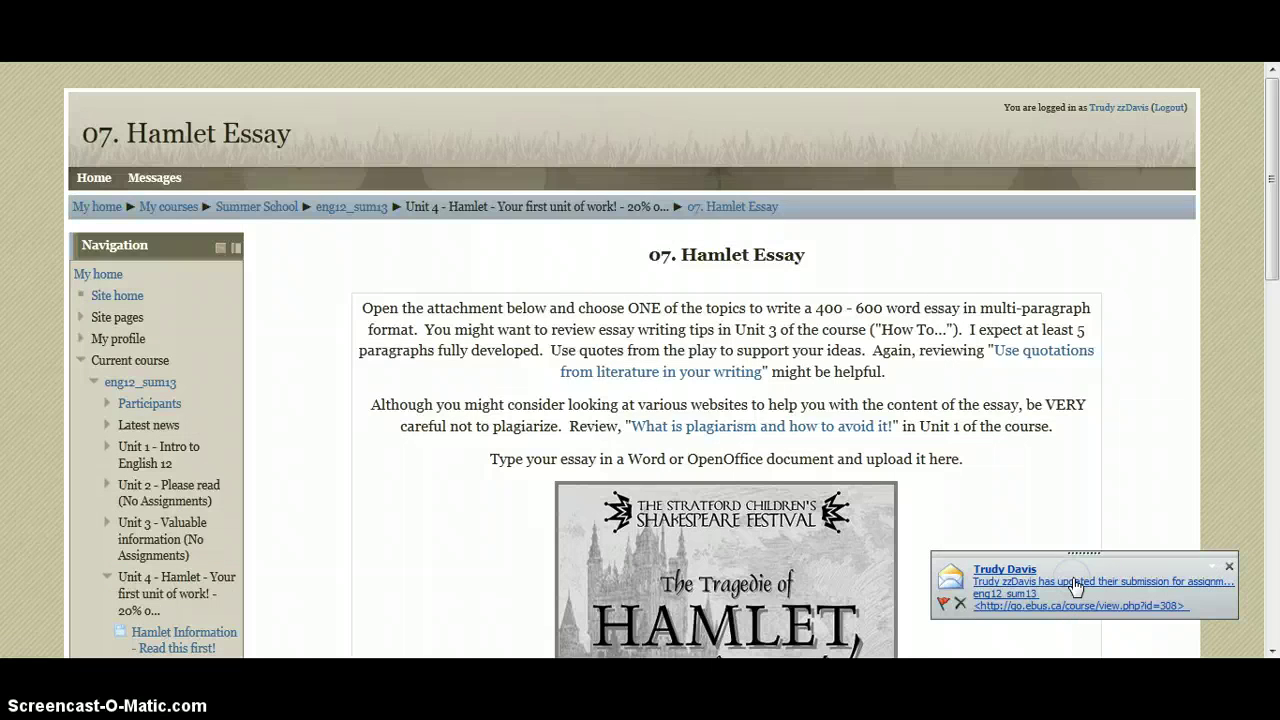
Follow the assignment link in the feedback notification e-mail to the Hamlet Essay page and ignore the new-message alert there.
left_click(1075, 586)
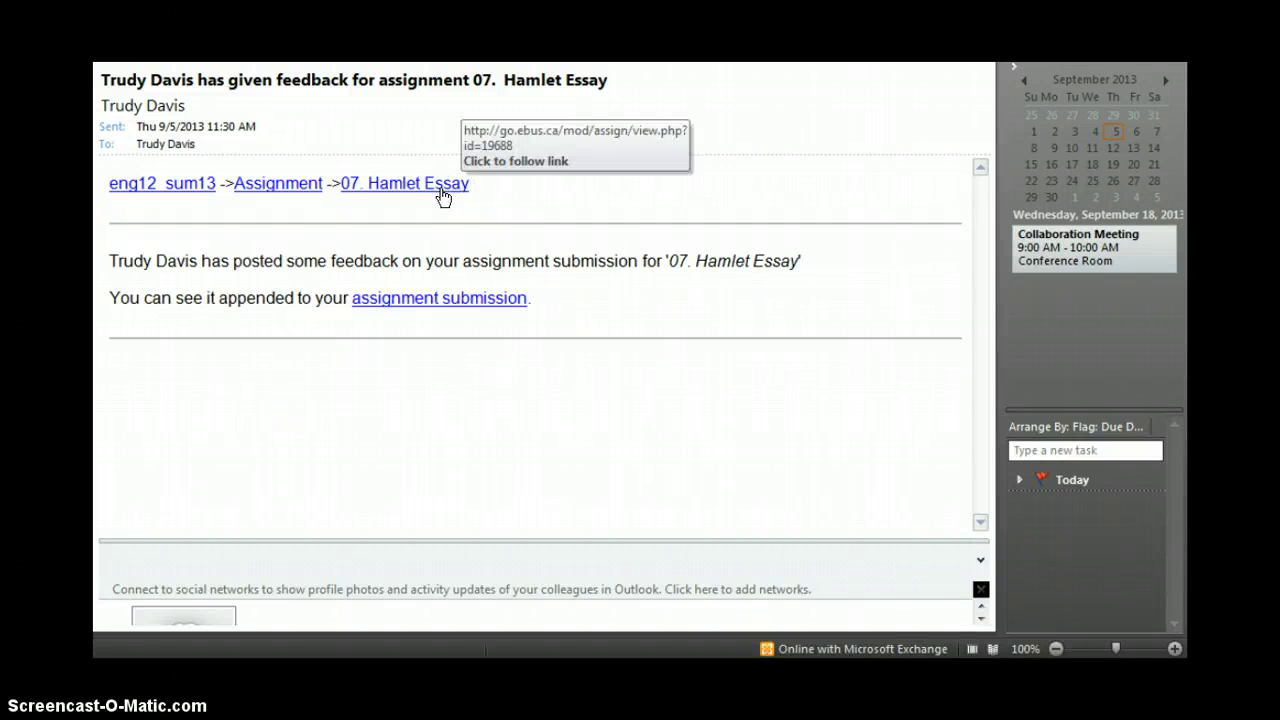
left_click(427, 300)
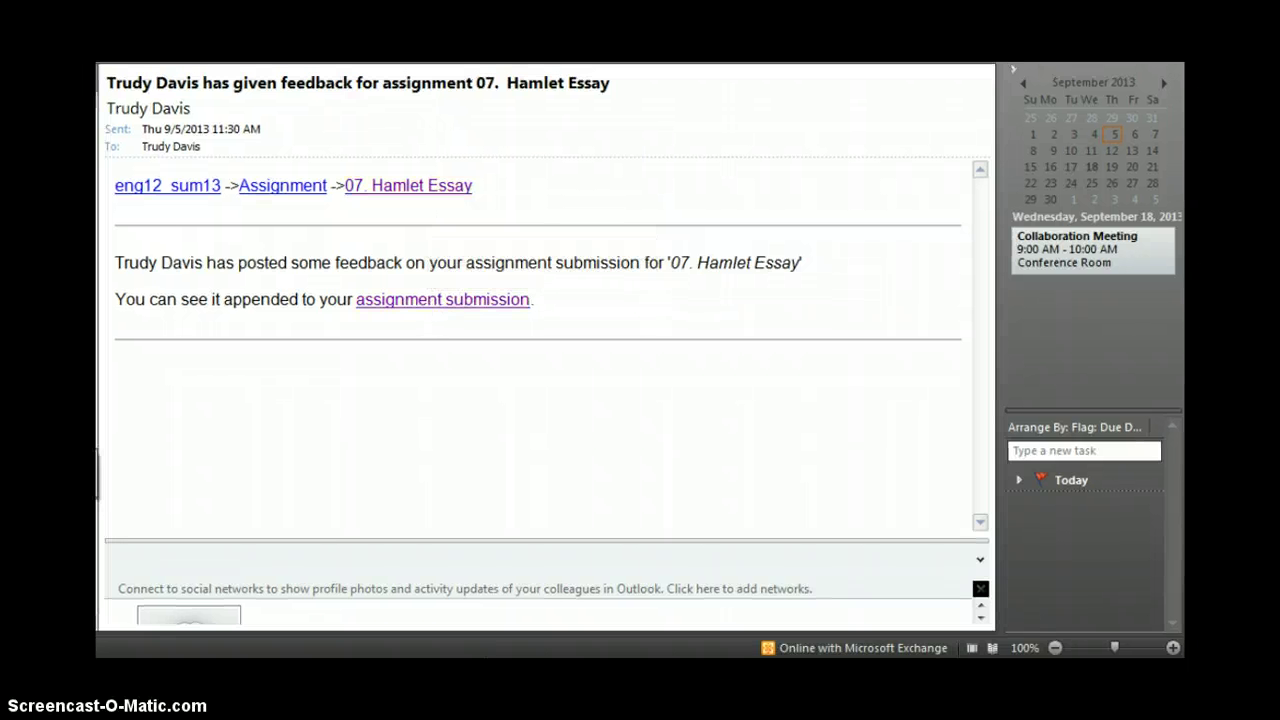
left_click(424, 187)
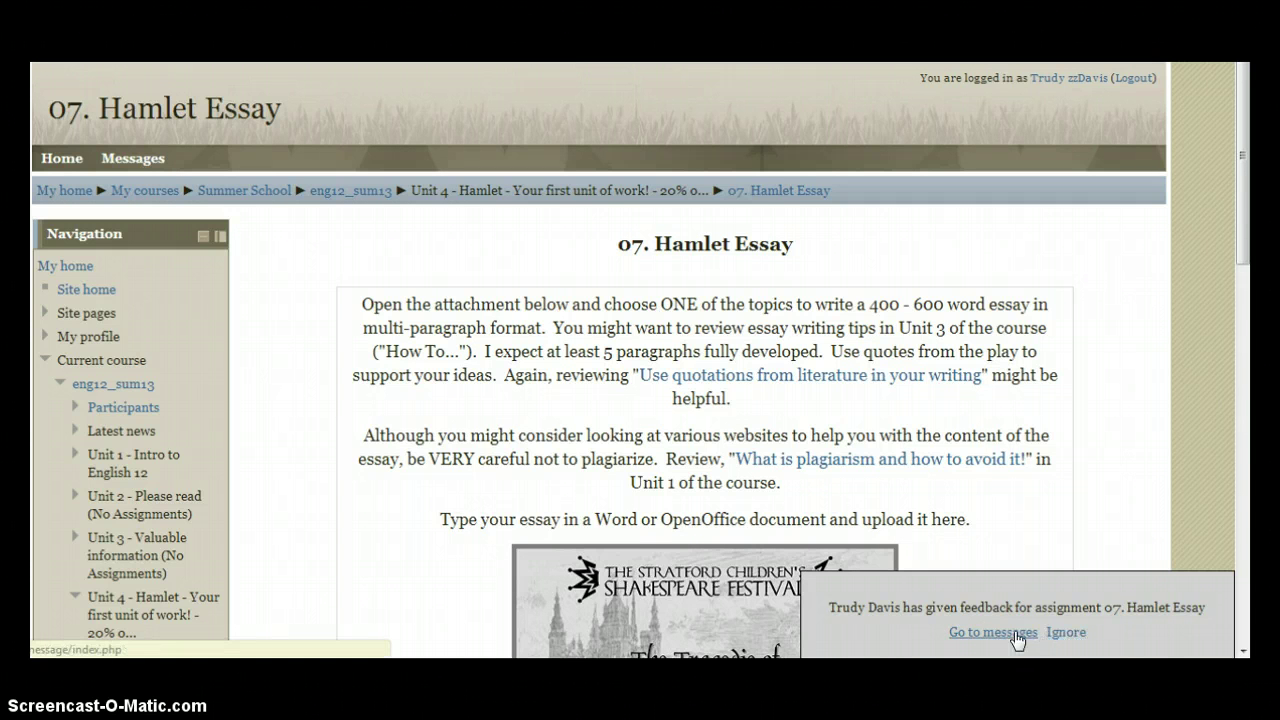
left_click(1066, 632)
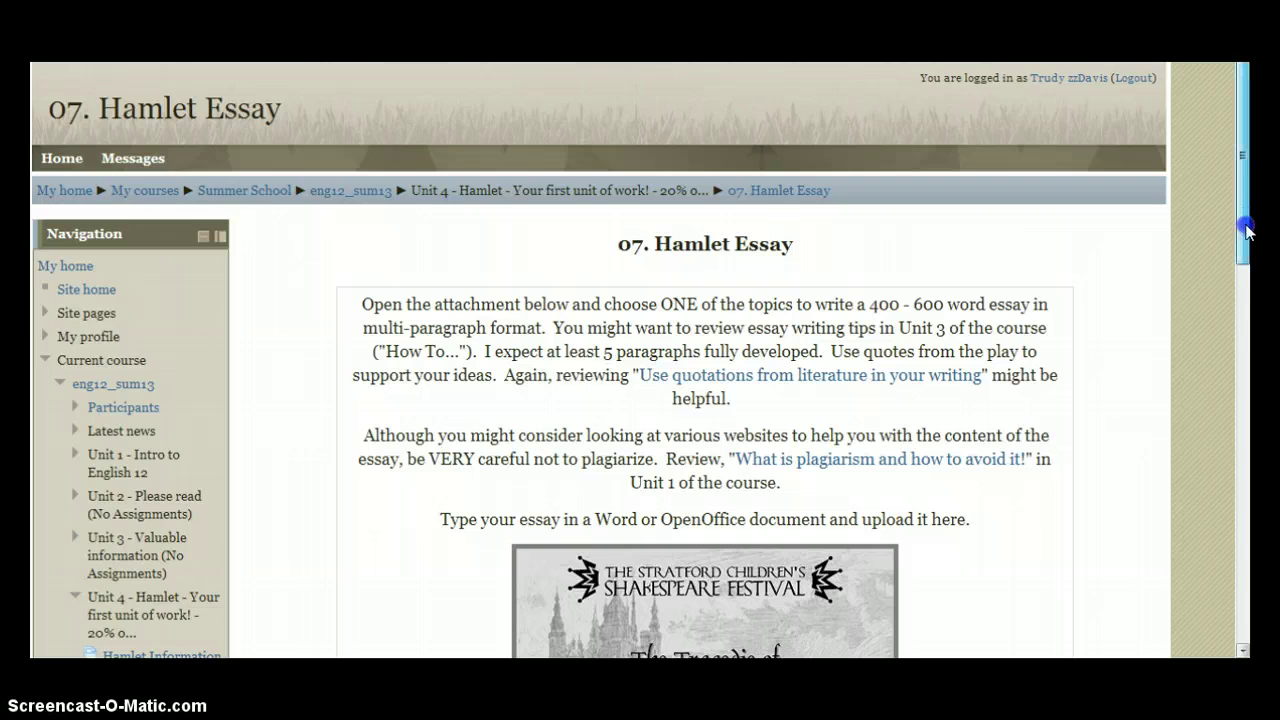
Download the feedback file Students Marked Work Sample.docx from the assignment's Feedback section and open it in Word.
left_click_drag(1245, 232, 1245, 277)
scroll(642, 360, "down", 3)
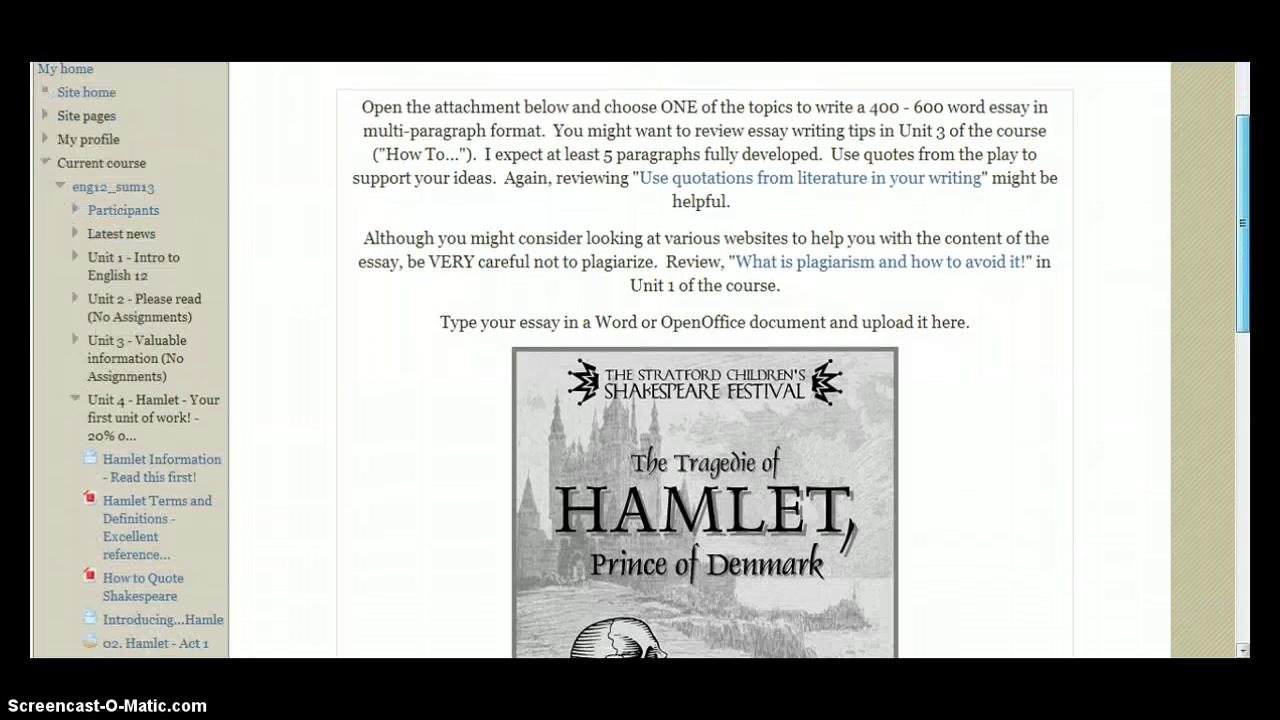
scroll(642, 360, "down", 5)
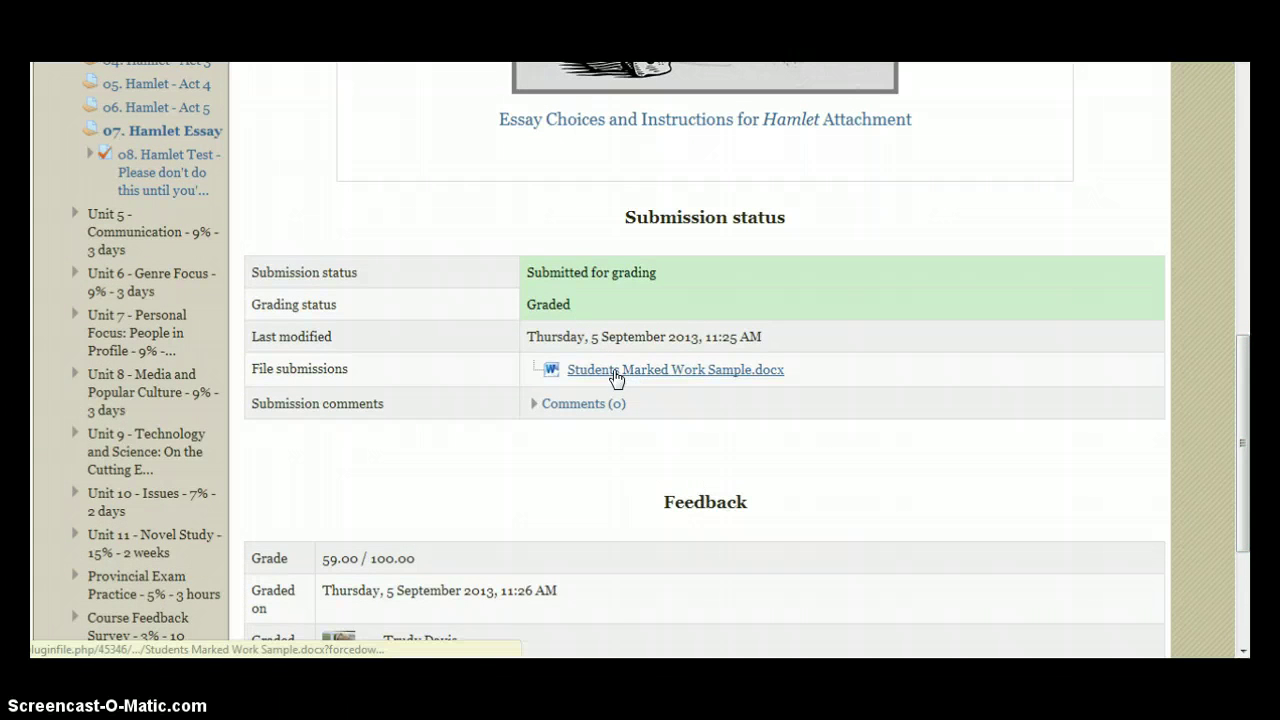
scroll(716, 436, "down", 2)
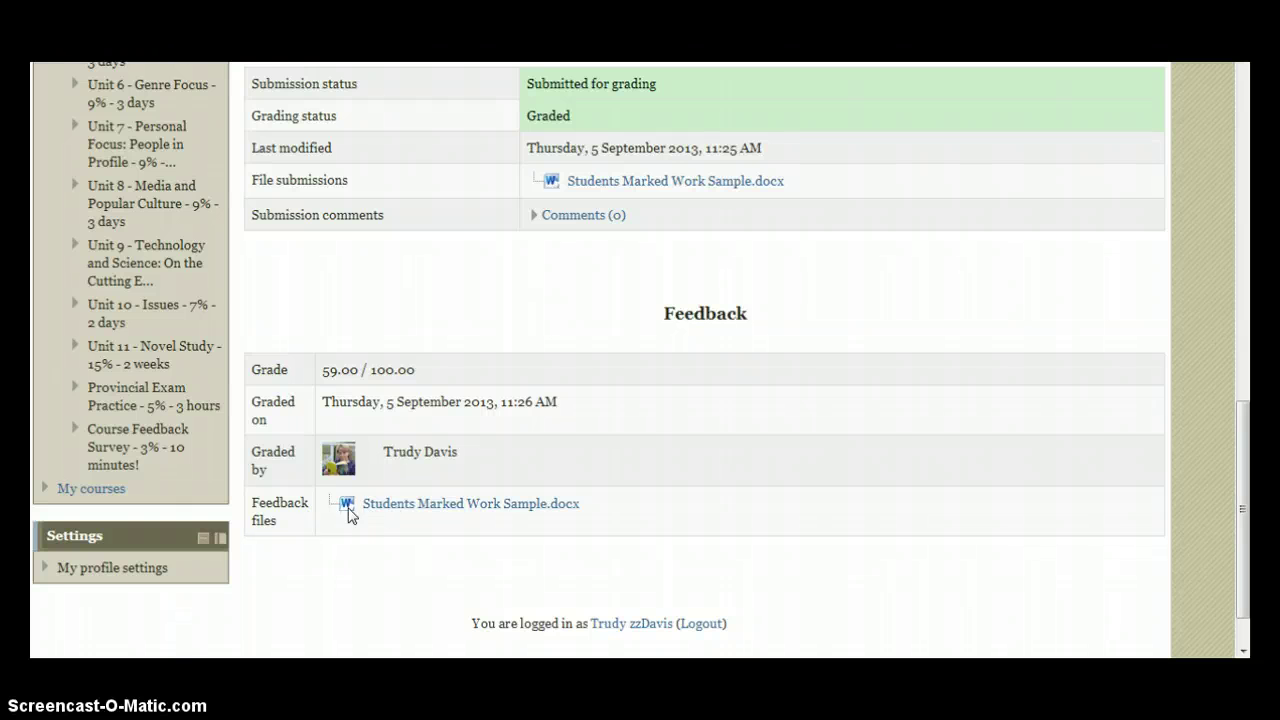
left_click(391, 508)
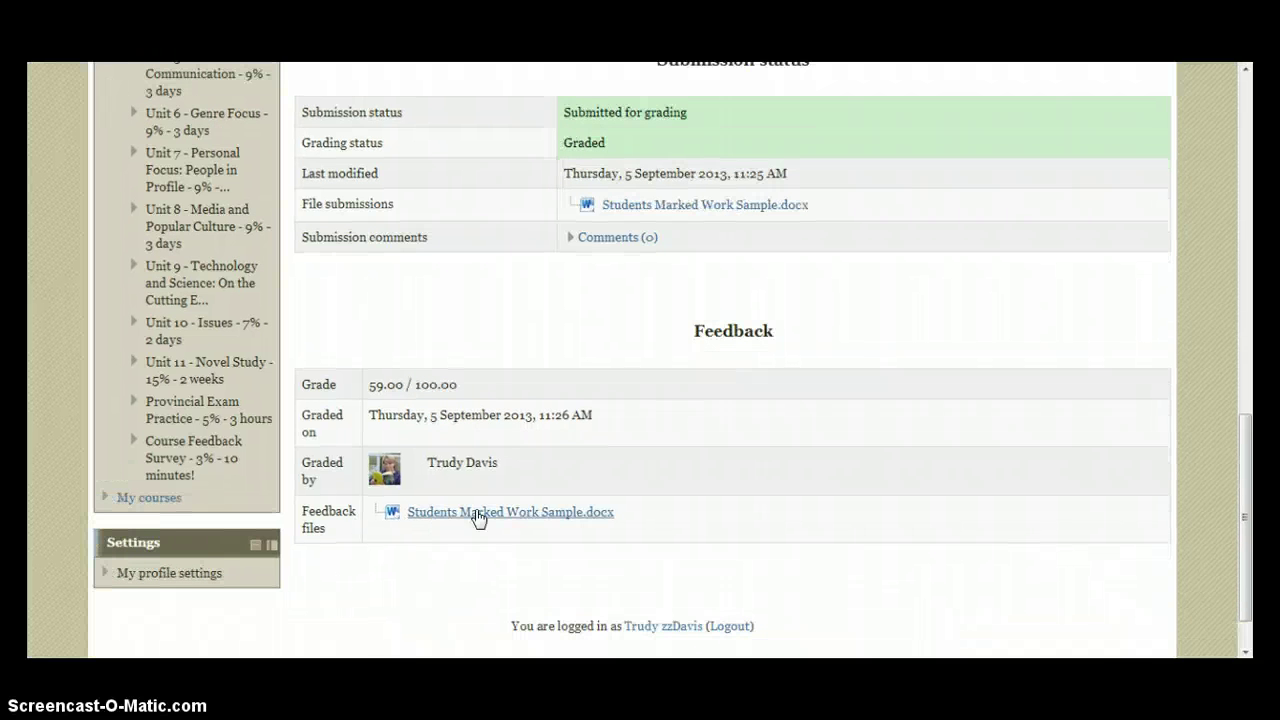
left_click(478, 516)
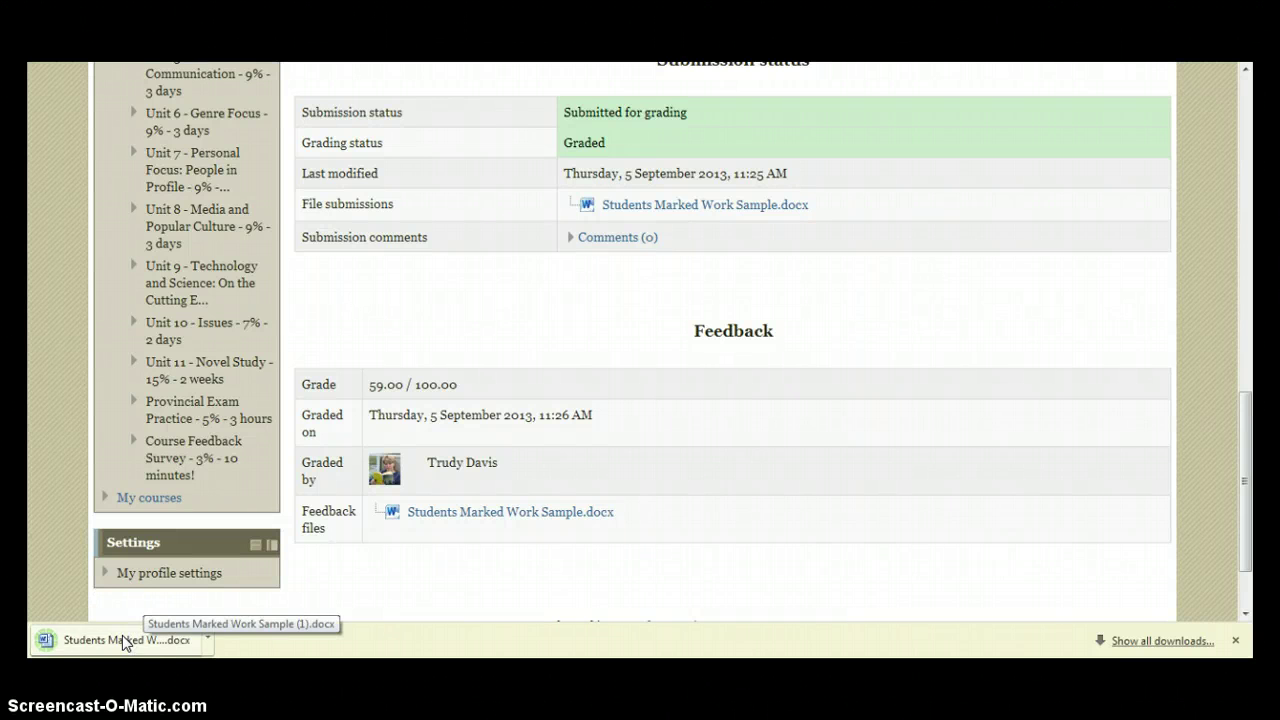
left_click(124, 642)
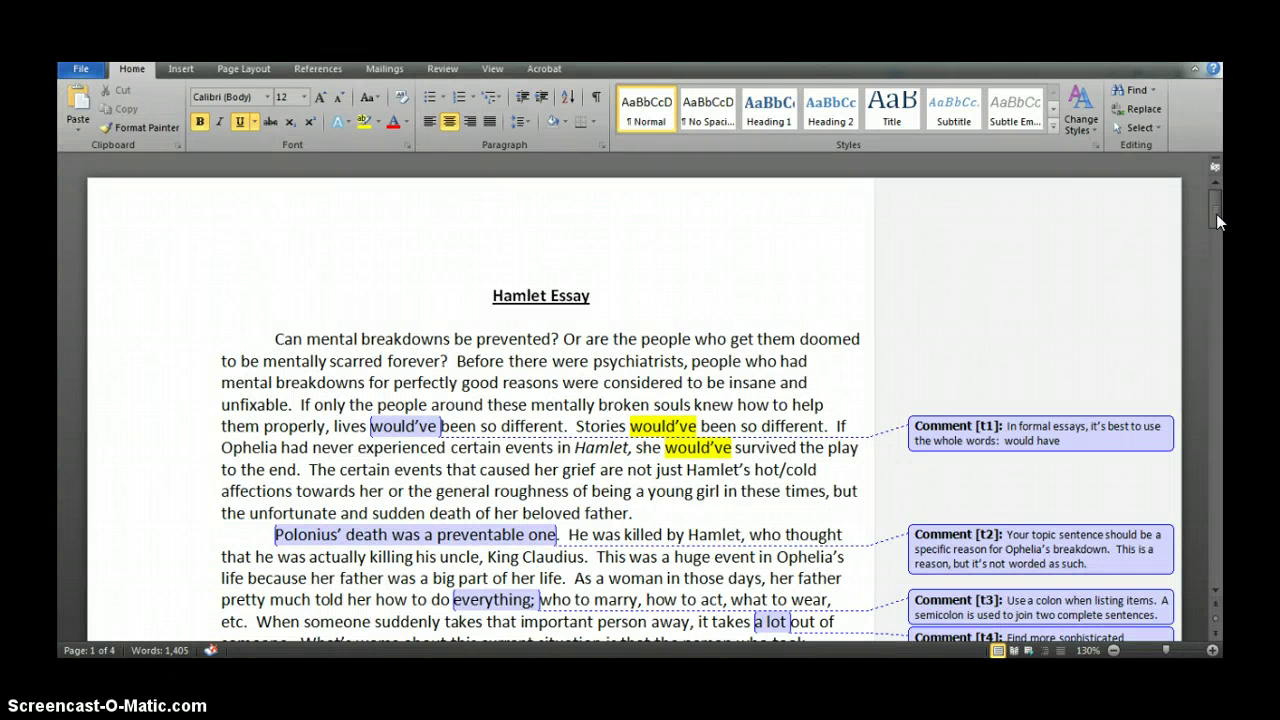
Look through the teacher's margin comments and yellow highlights on the first page of the marked Hamlet essay.
left_click_drag(1216, 214, 1220, 222)
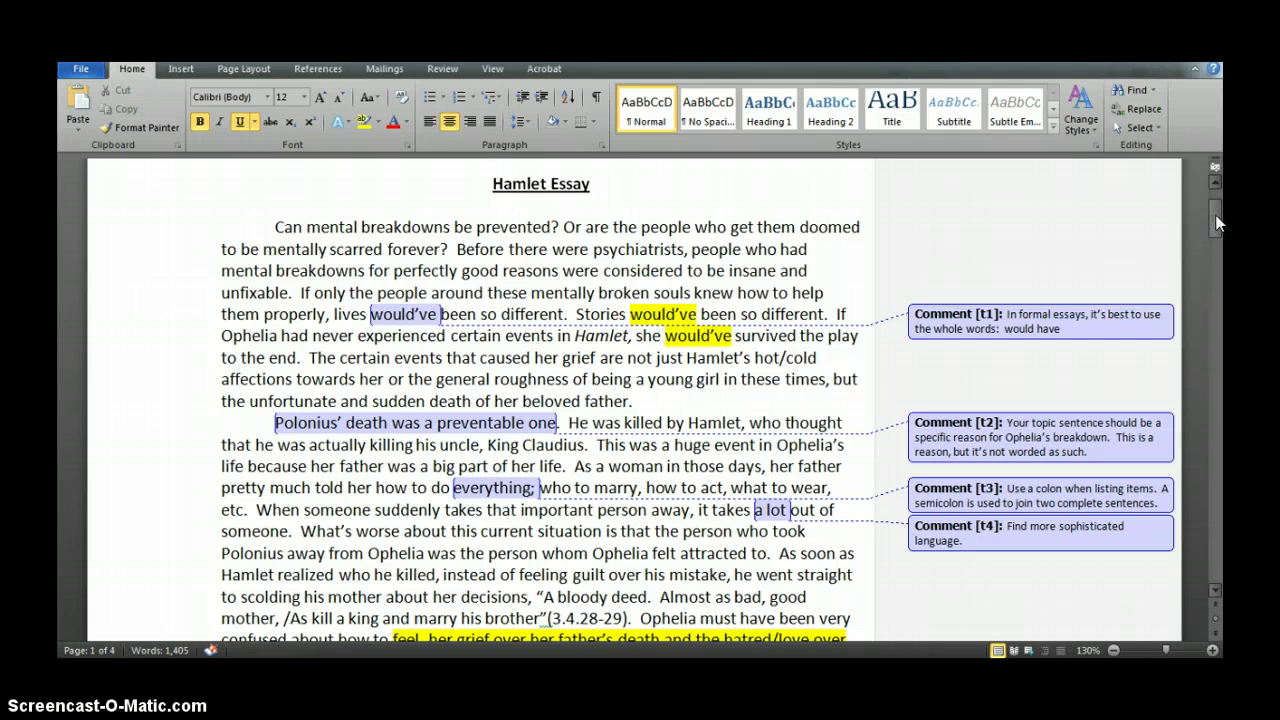
left_click_drag(1217, 224, 1219, 227)
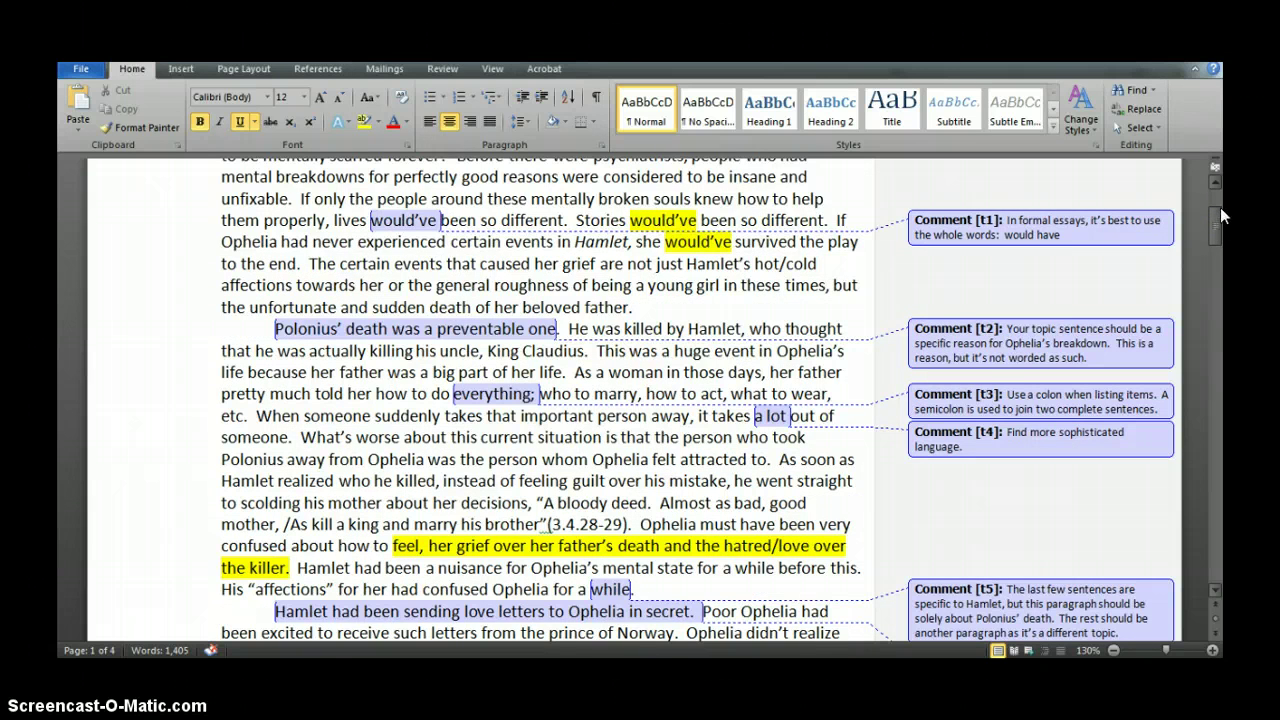
left_click_drag(1220, 215, 1221, 247)
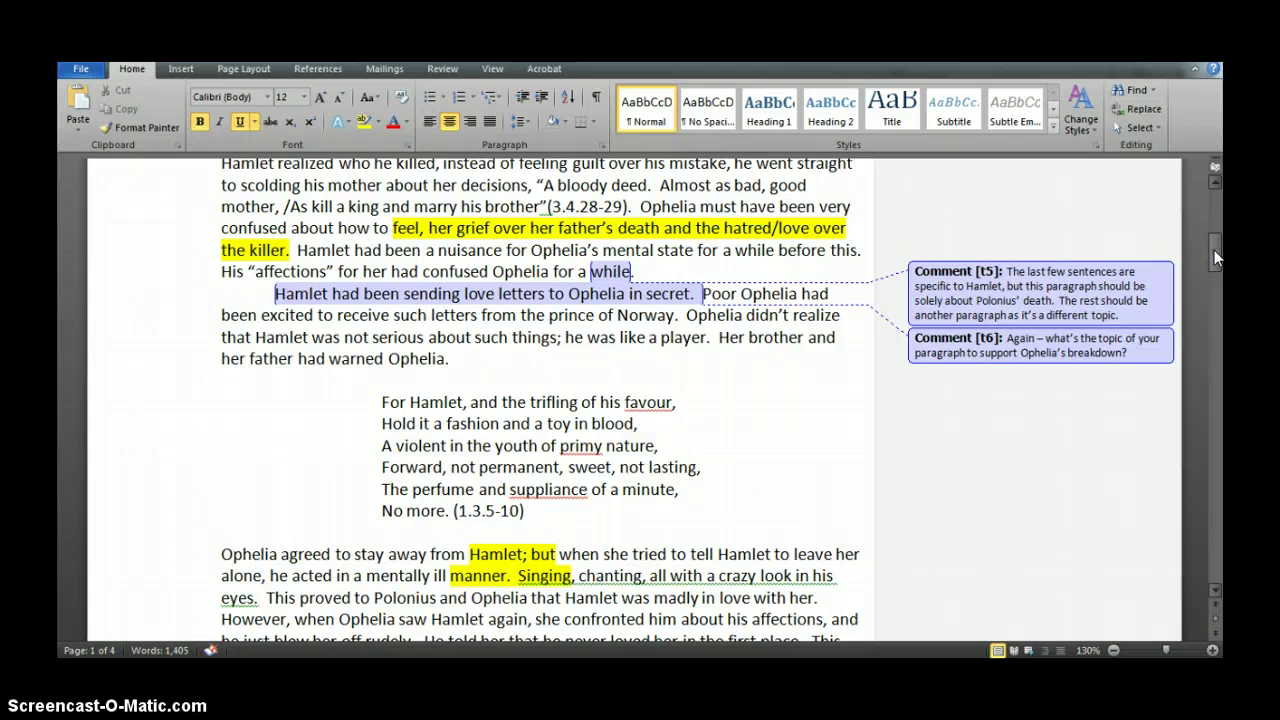
left_click_drag(1214, 250, 1222, 278)
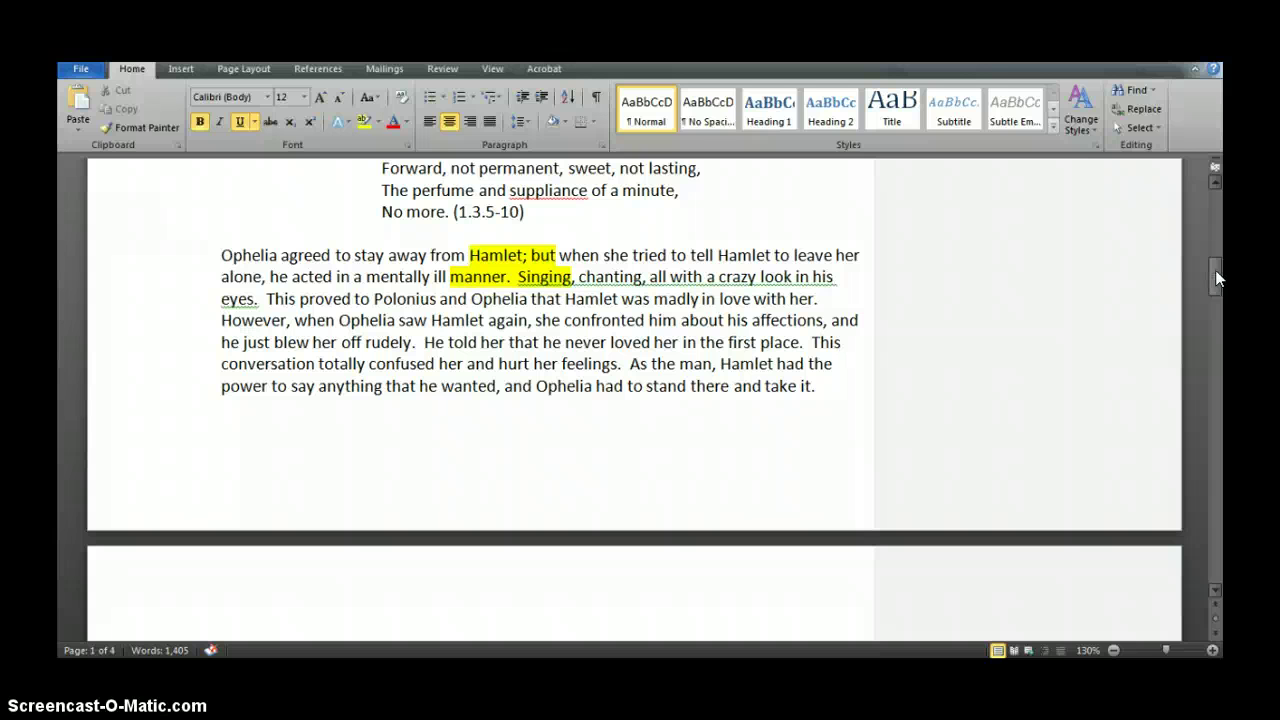
left_click_drag(1216, 271, 1215, 206)
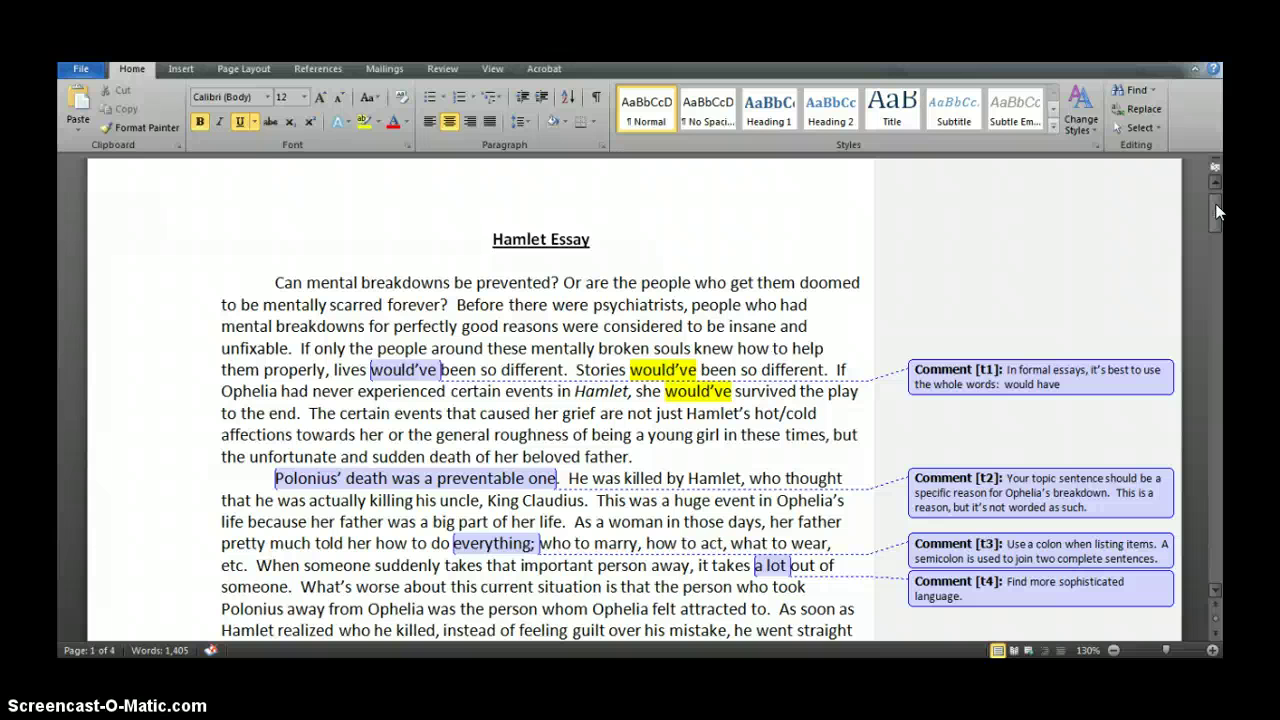
left_click_drag(1218, 212, 1221, 216)
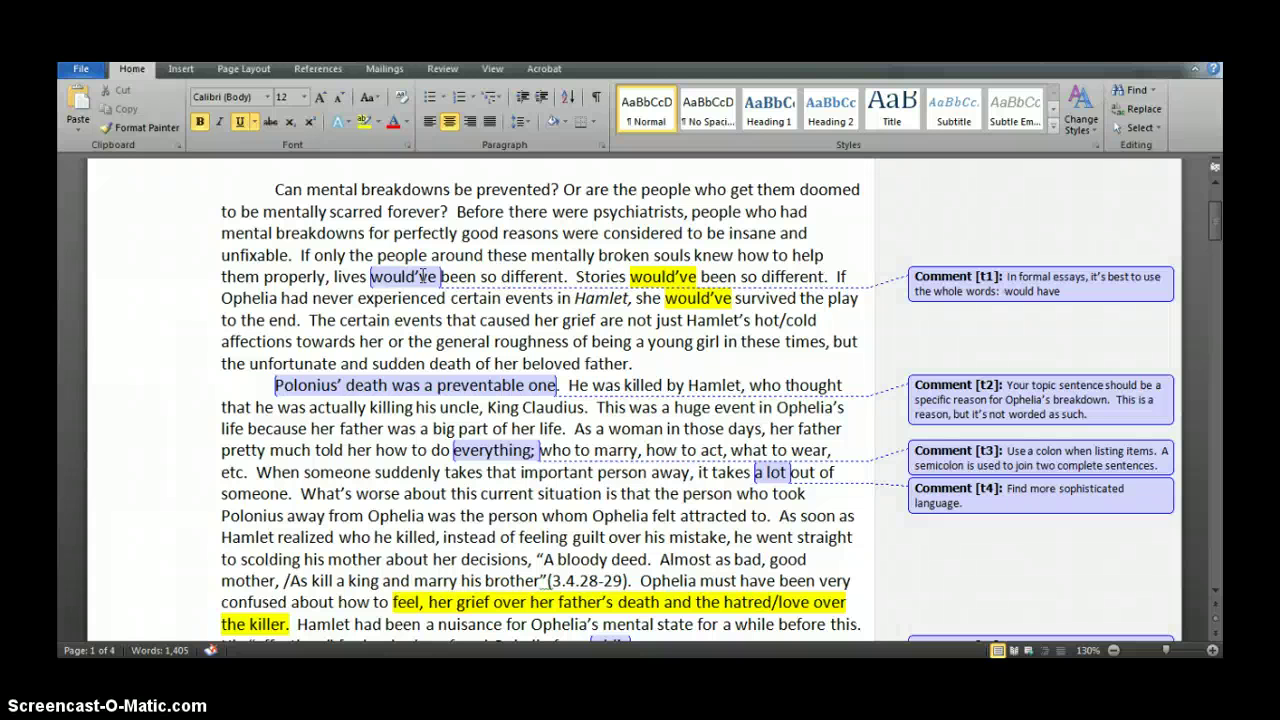
Examine the comments attached to the marked phrases and read on to the red closing remarks on page 2.
mouse_move(423, 275)
mouse_move(432, 388)
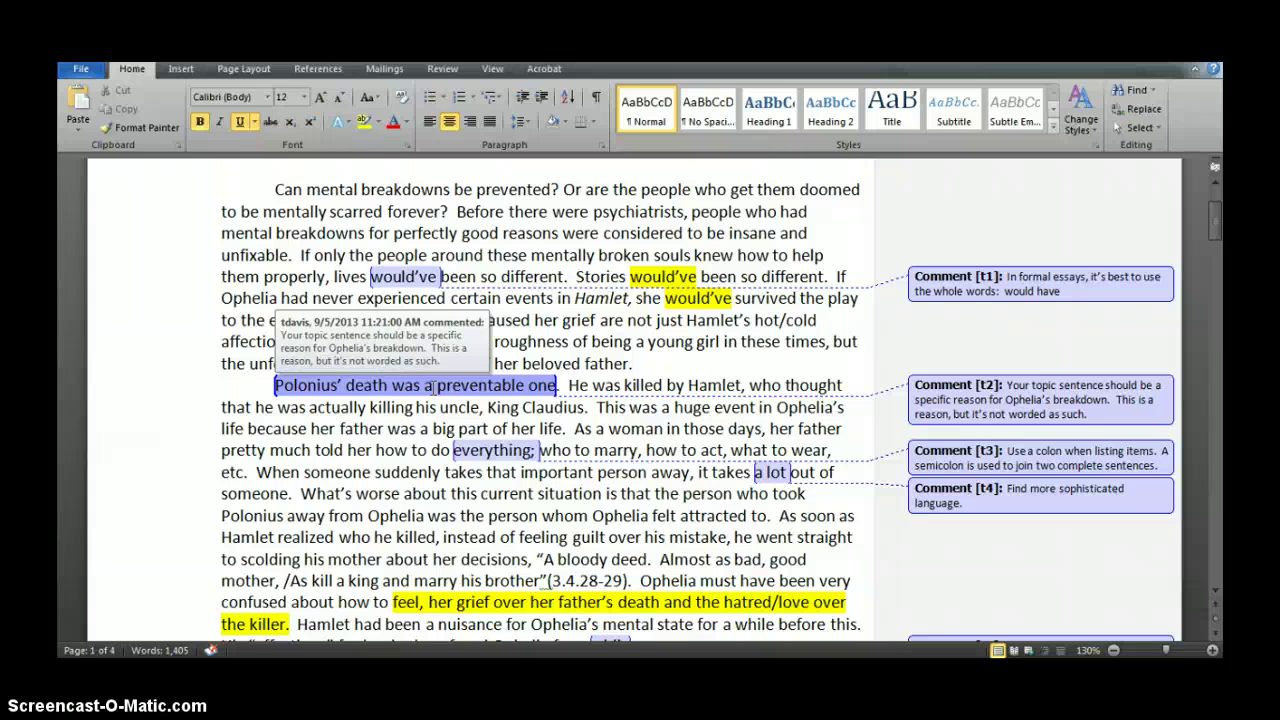
left_click(740, 514)
scroll(740, 514, "down", 3)
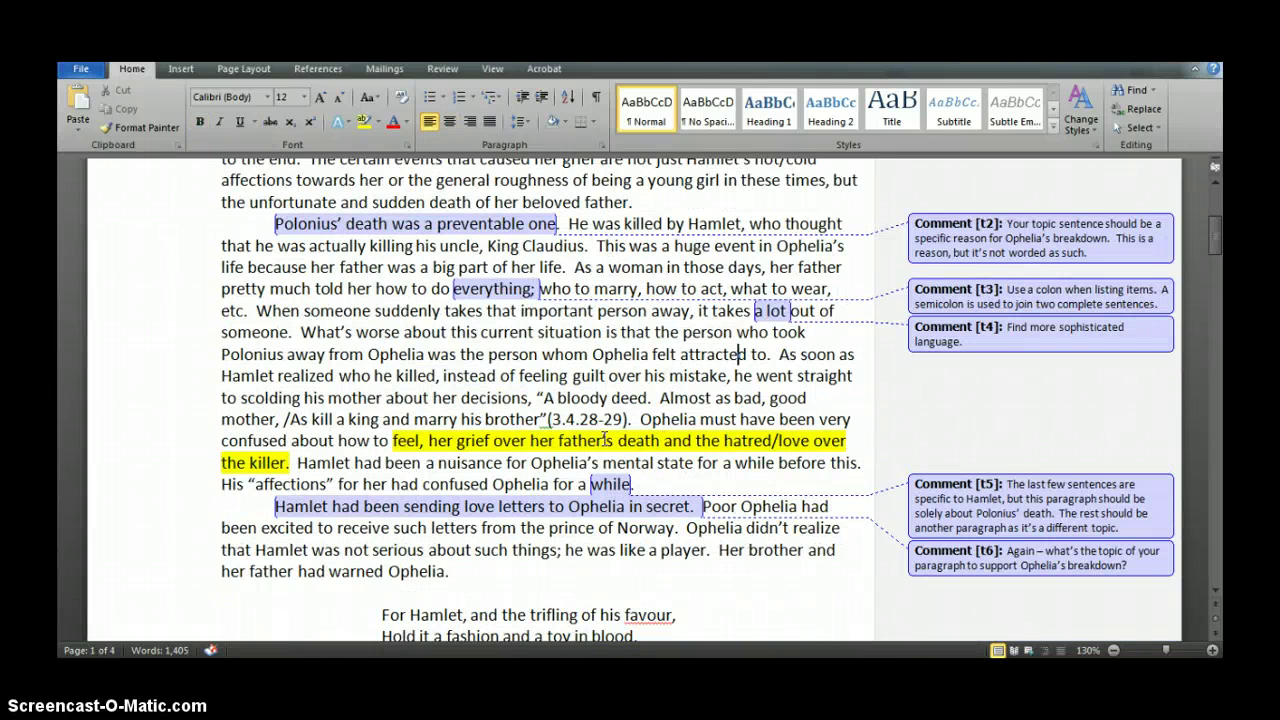
scroll(477, 449, "down", 2)
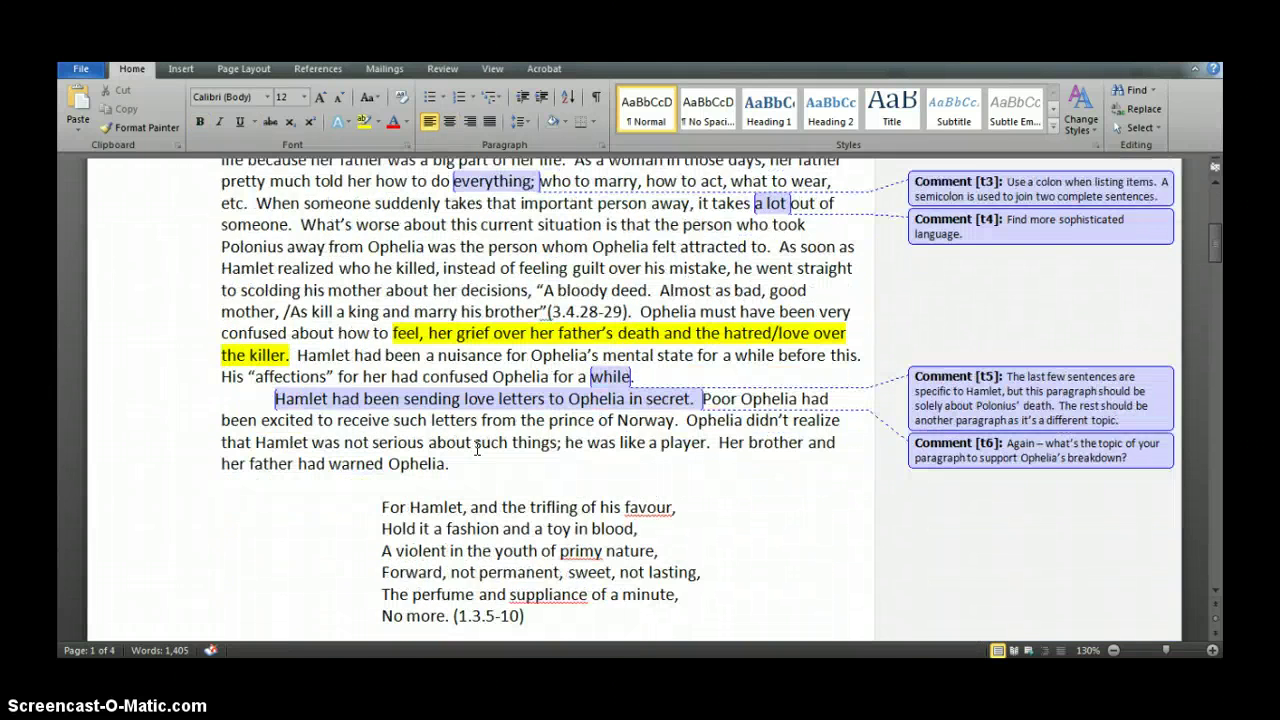
scroll(477, 449, "down", 2)
scroll(326, 450, "down", 2)
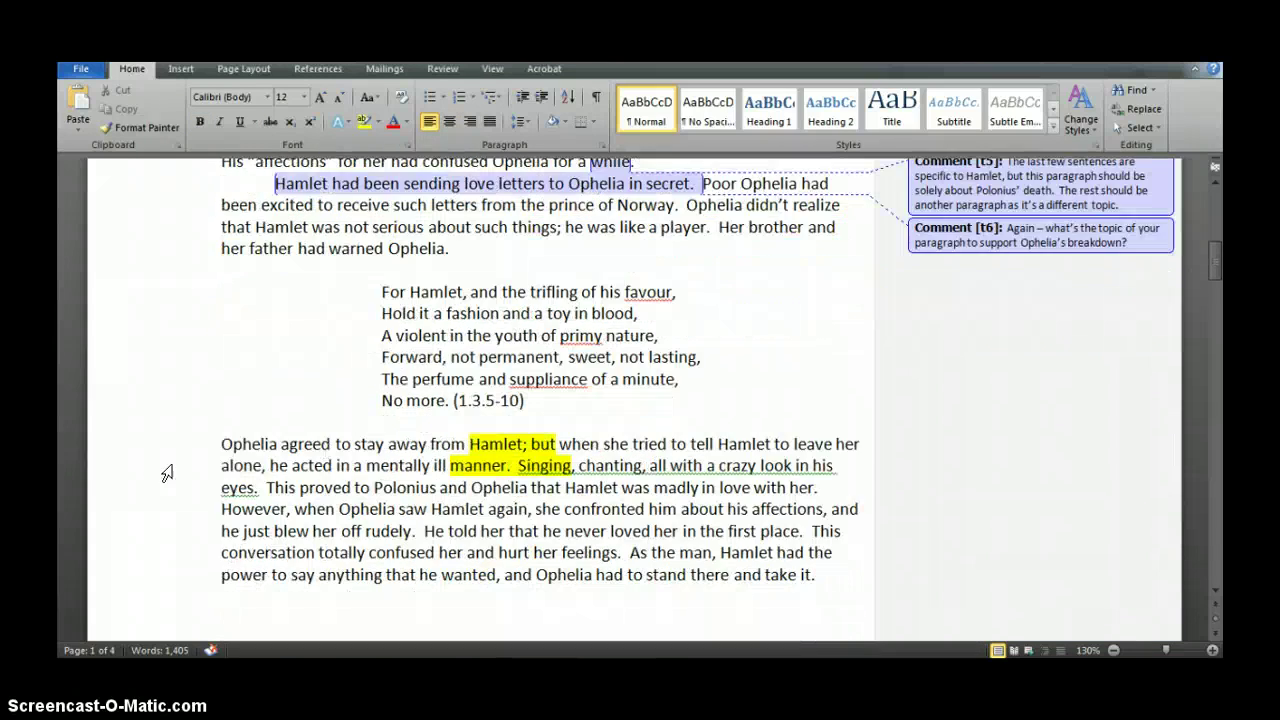
scroll(165, 478, "down", 9)
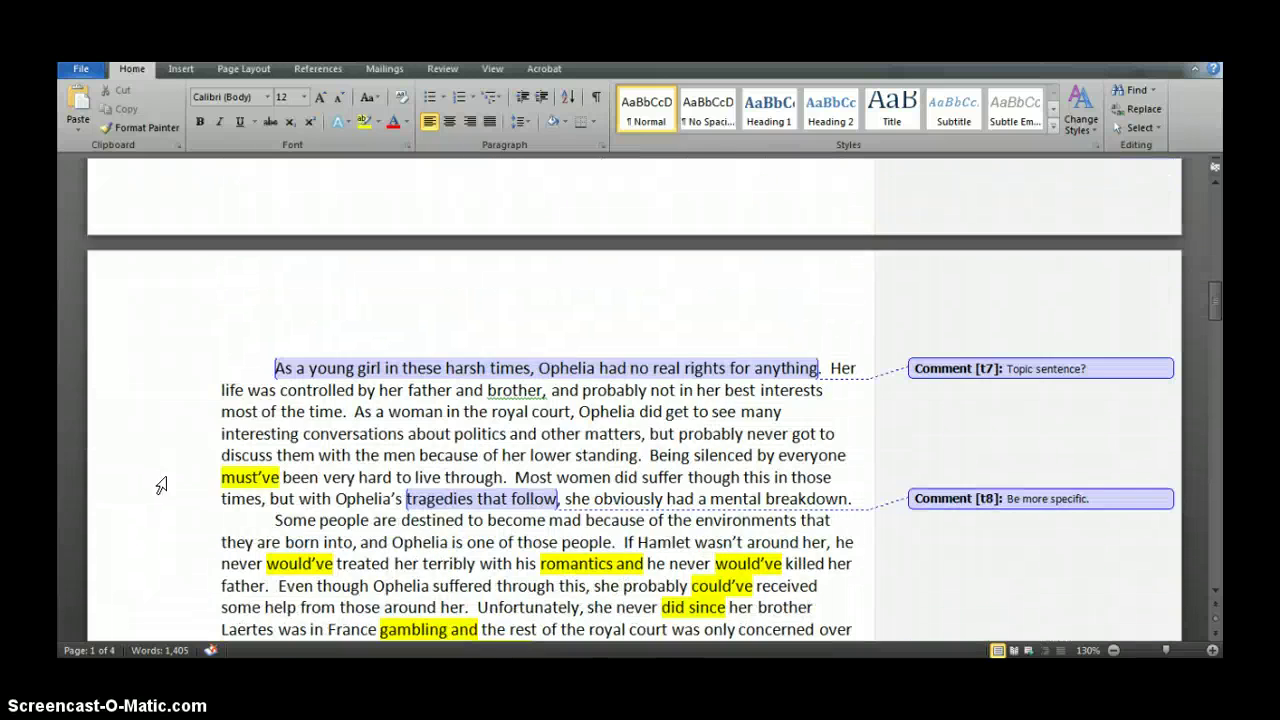
scroll(162, 485, "down", 3)
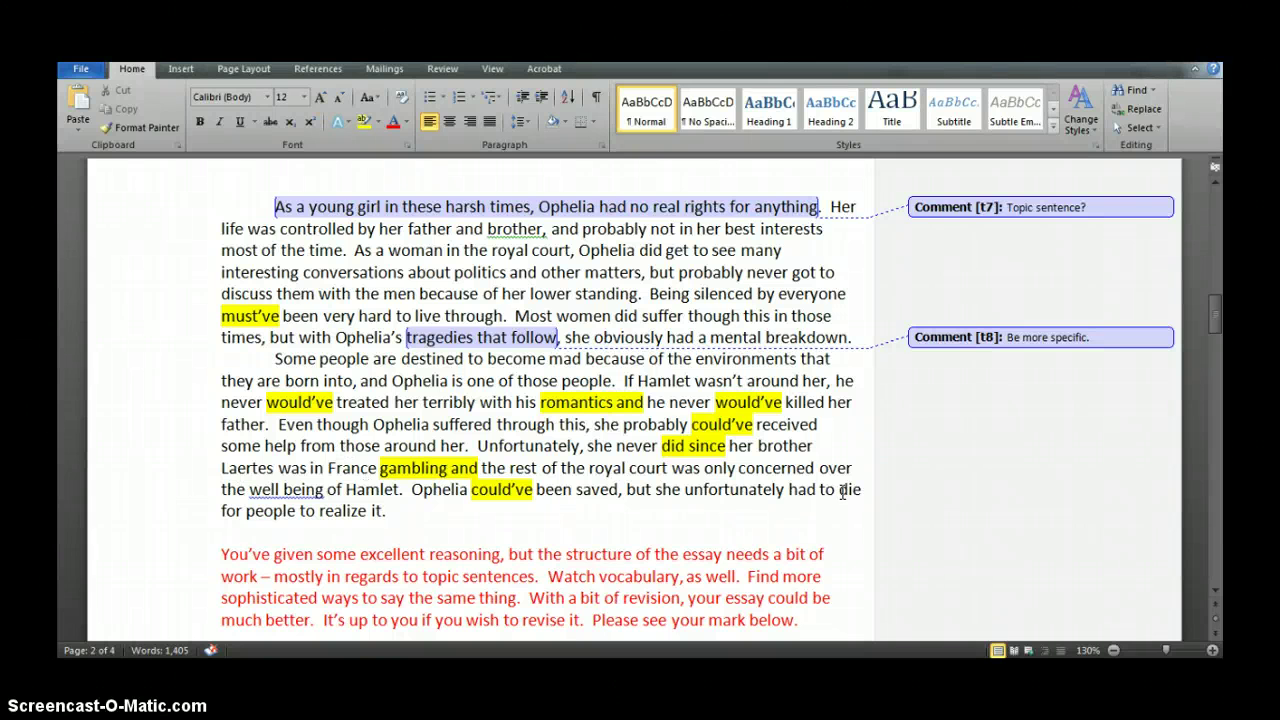
Review the highlighted marking rubric and mark calculation at the end of the document, and switch back to the assignment page in the browser.
left_click_drag(1213, 309, 1212, 490)
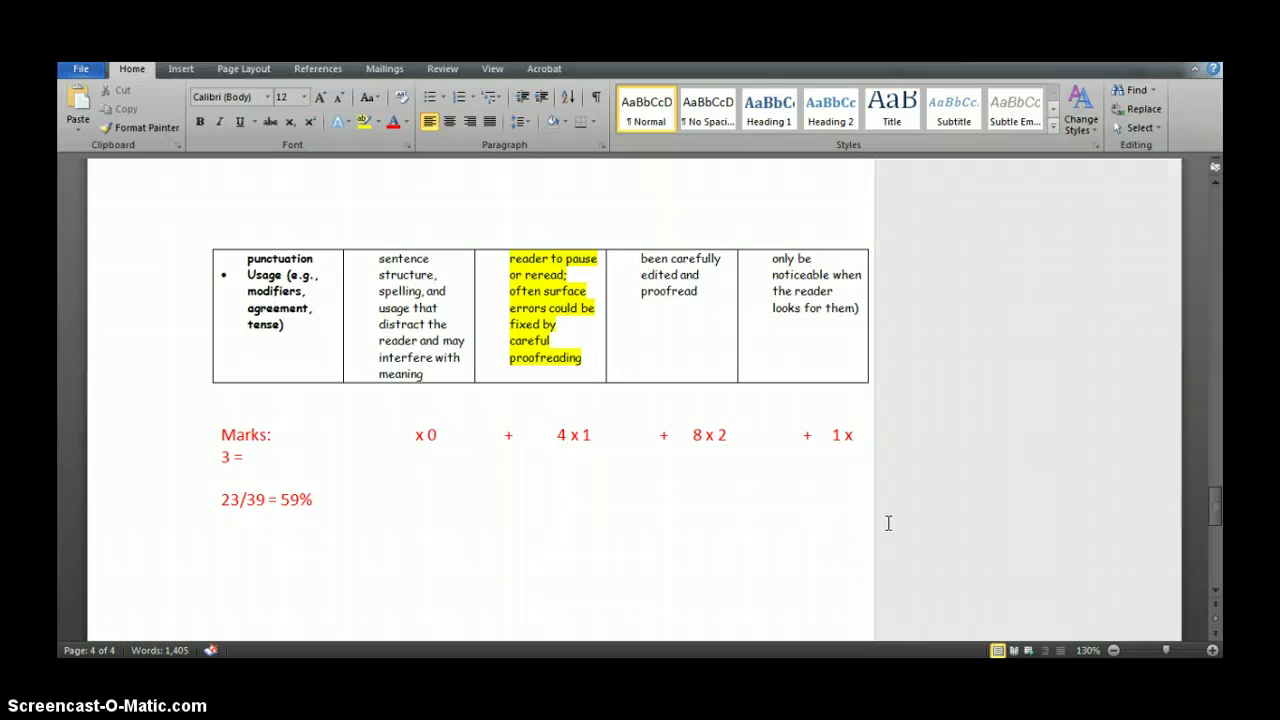
left_click_drag(1206, 519, 1223, 411)
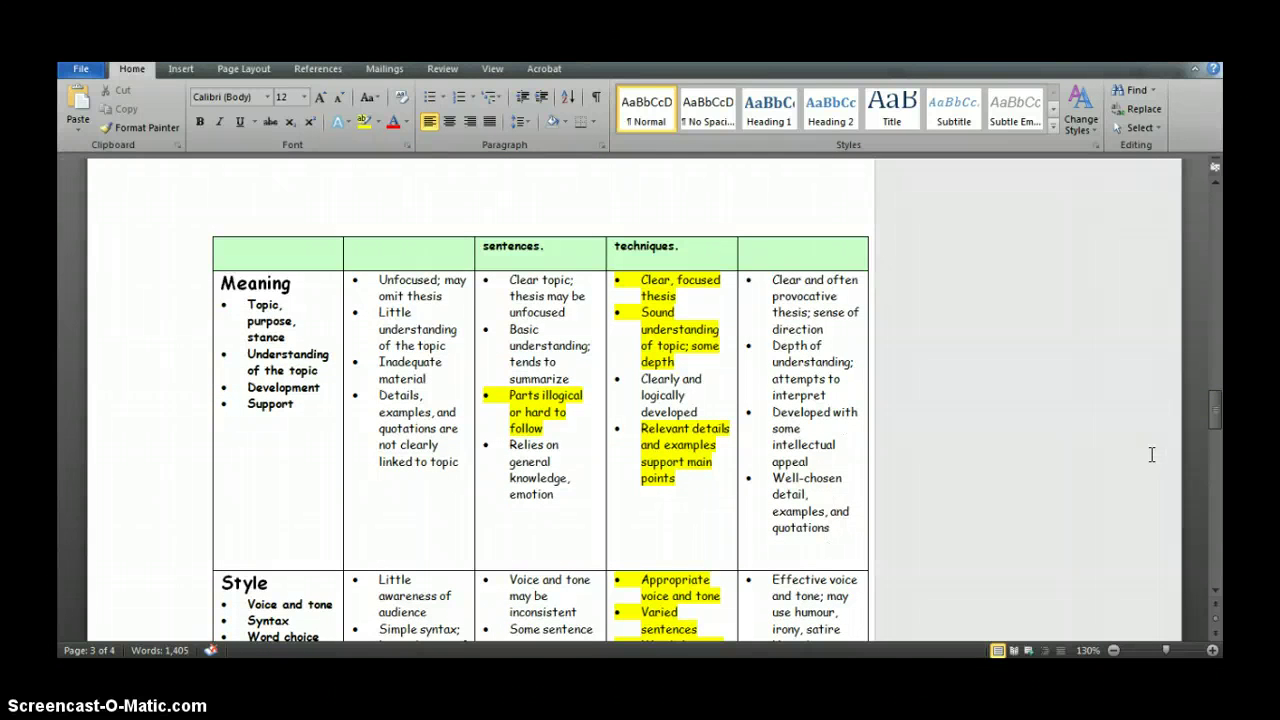
left_click_drag(1217, 401, 1220, 489)
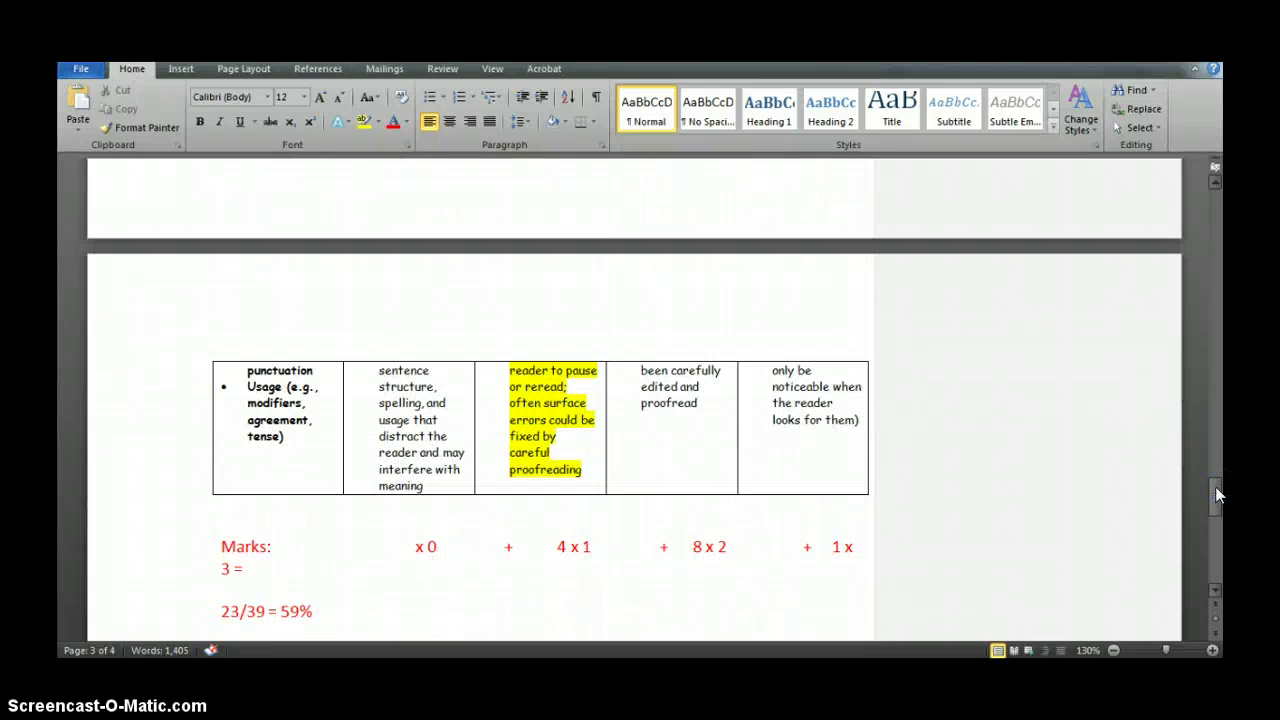
key("alt+Tab")
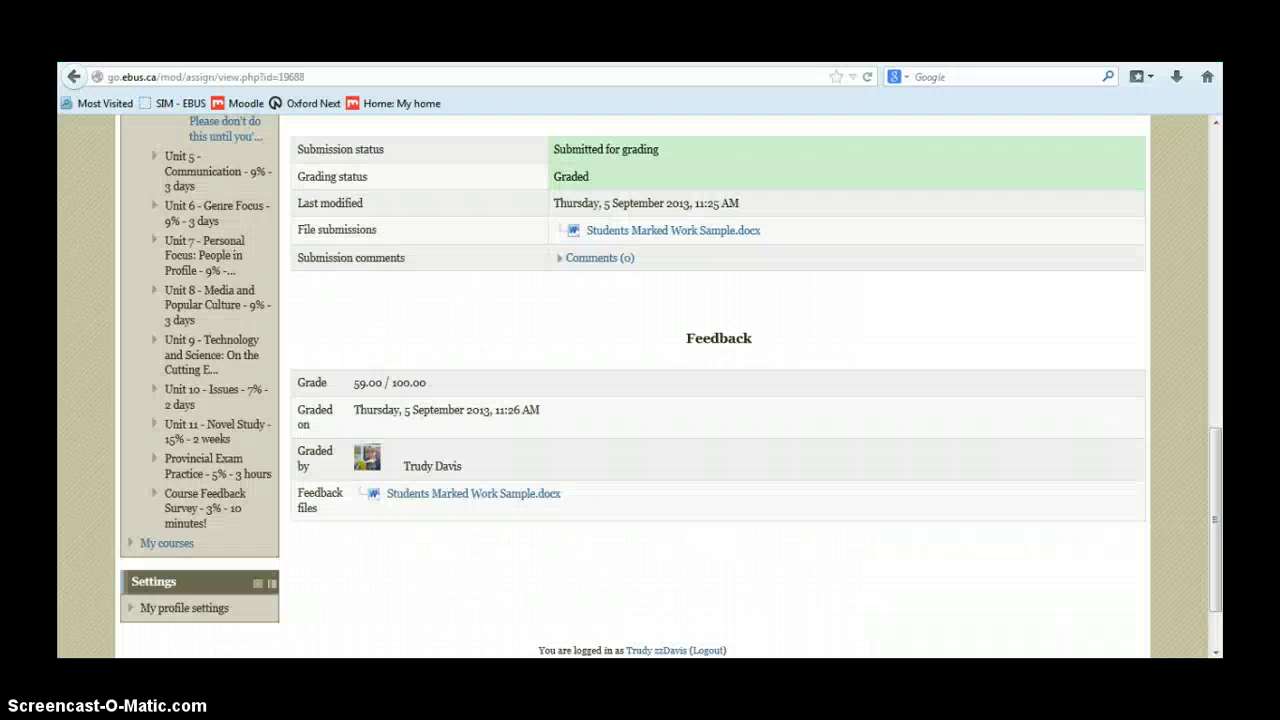